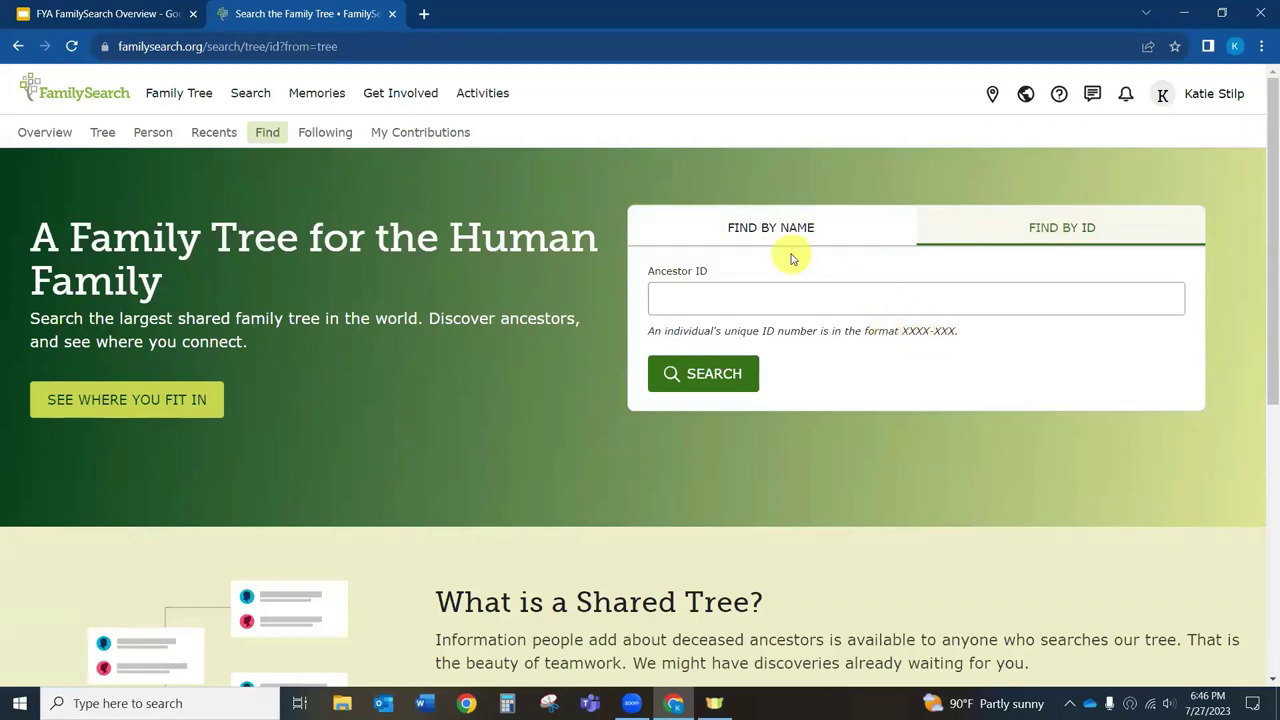
- Set the family tree search to find by name and enter the ancestor's first and last names
{"action": "left_click", "coordinate": [776, 238]}
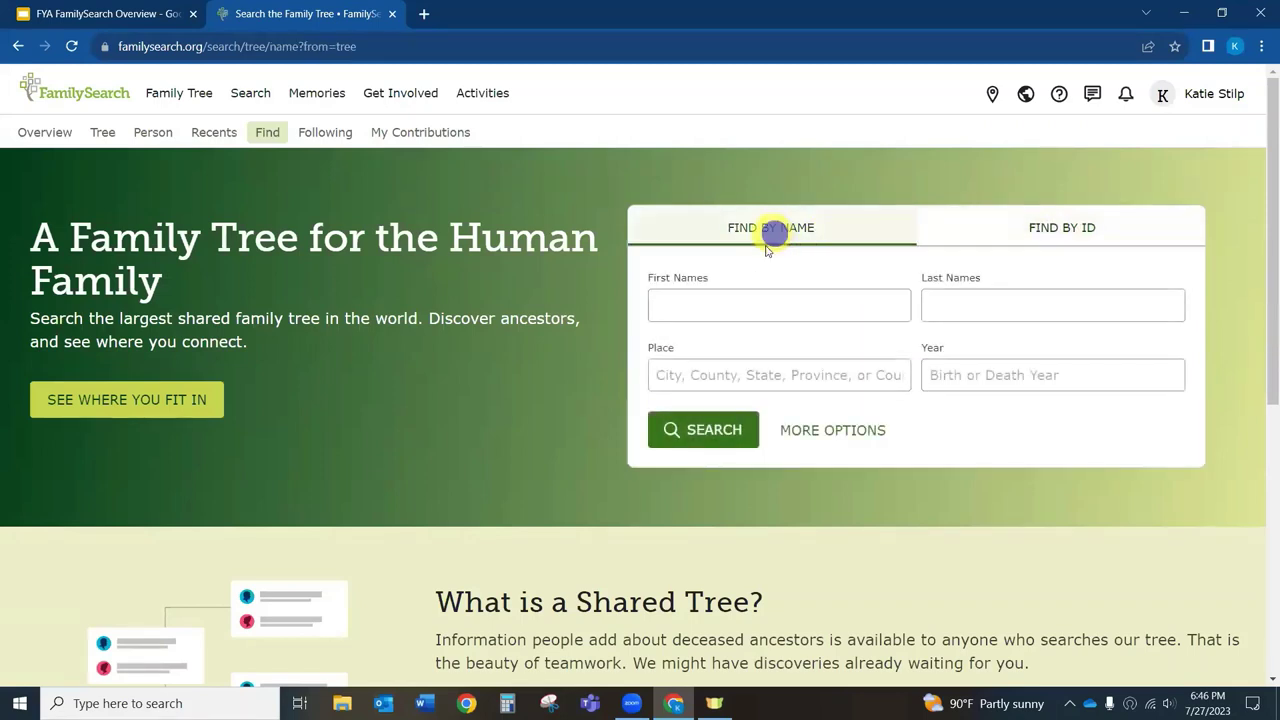
{"action": "left_click", "coordinate": [742, 305]}
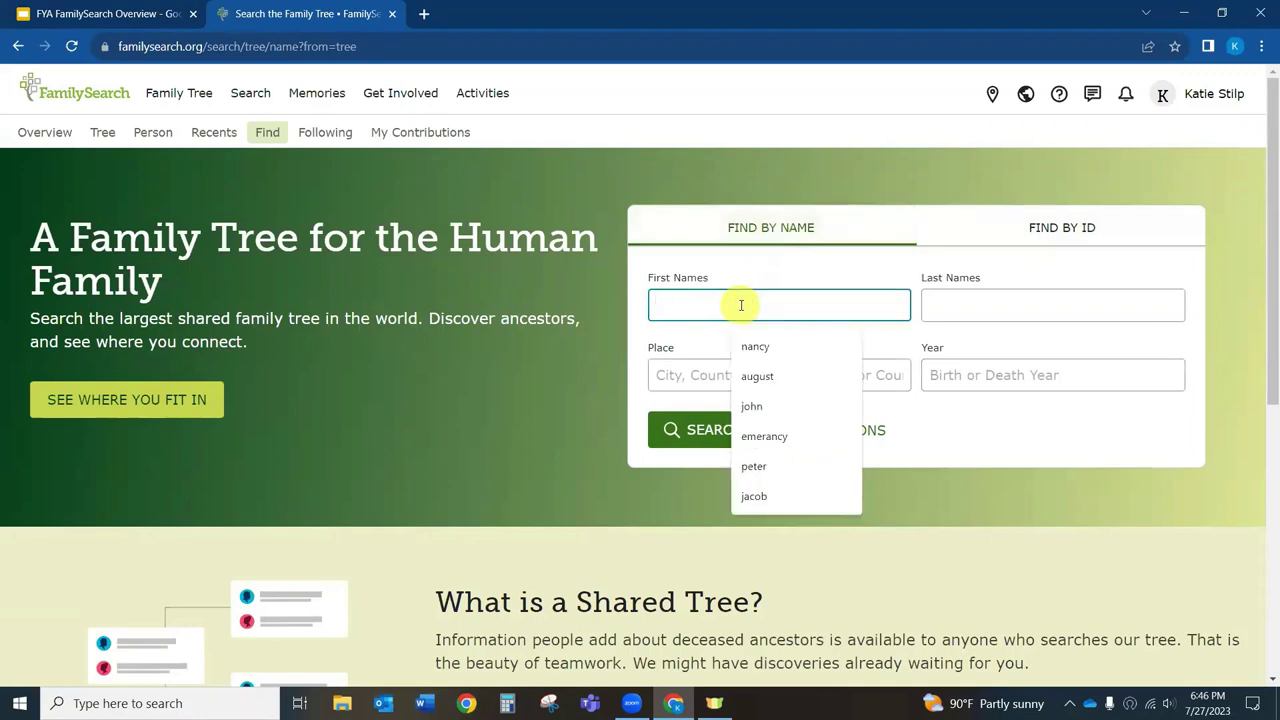
{"action": "type", "text": "jacob"}
{"action": "key", "text": "Tab"}
{"action": "type", "text": "stilp"}
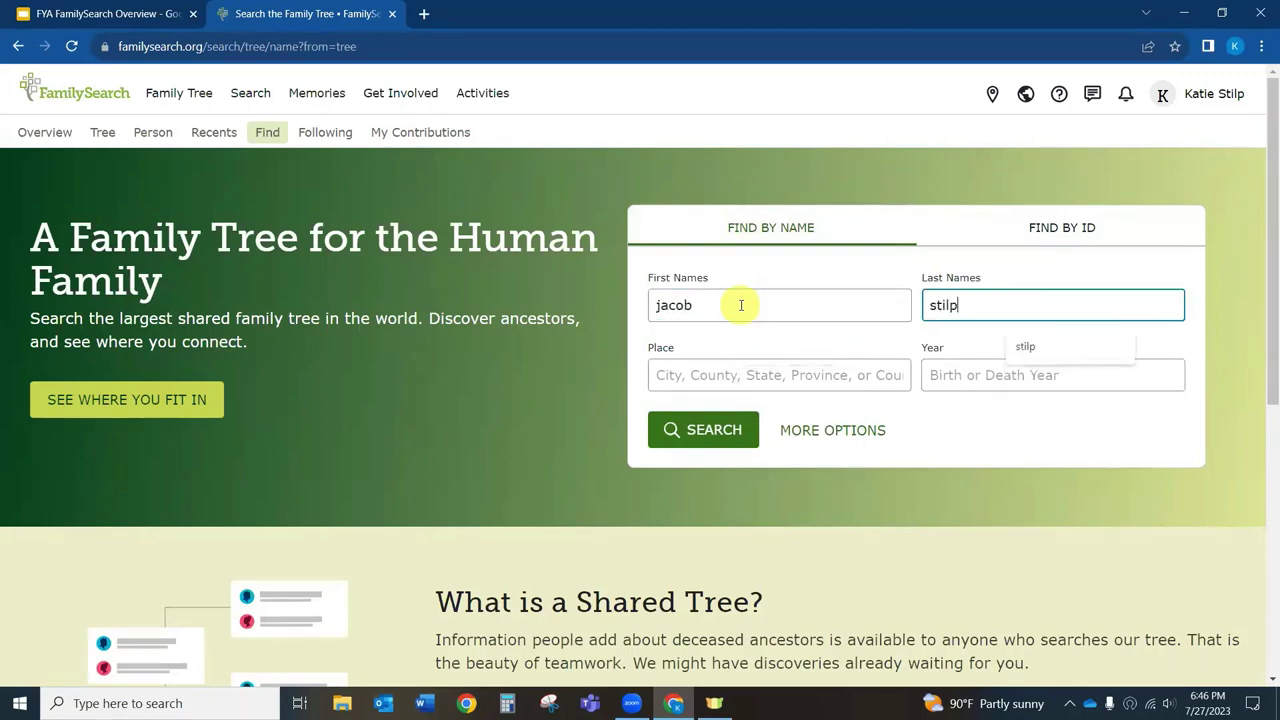
- Expand the search options and add a death event with the place Menasha, Winnebago, Wisconsin, United States (City)
{"action": "left_click", "coordinate": [725, 375]}
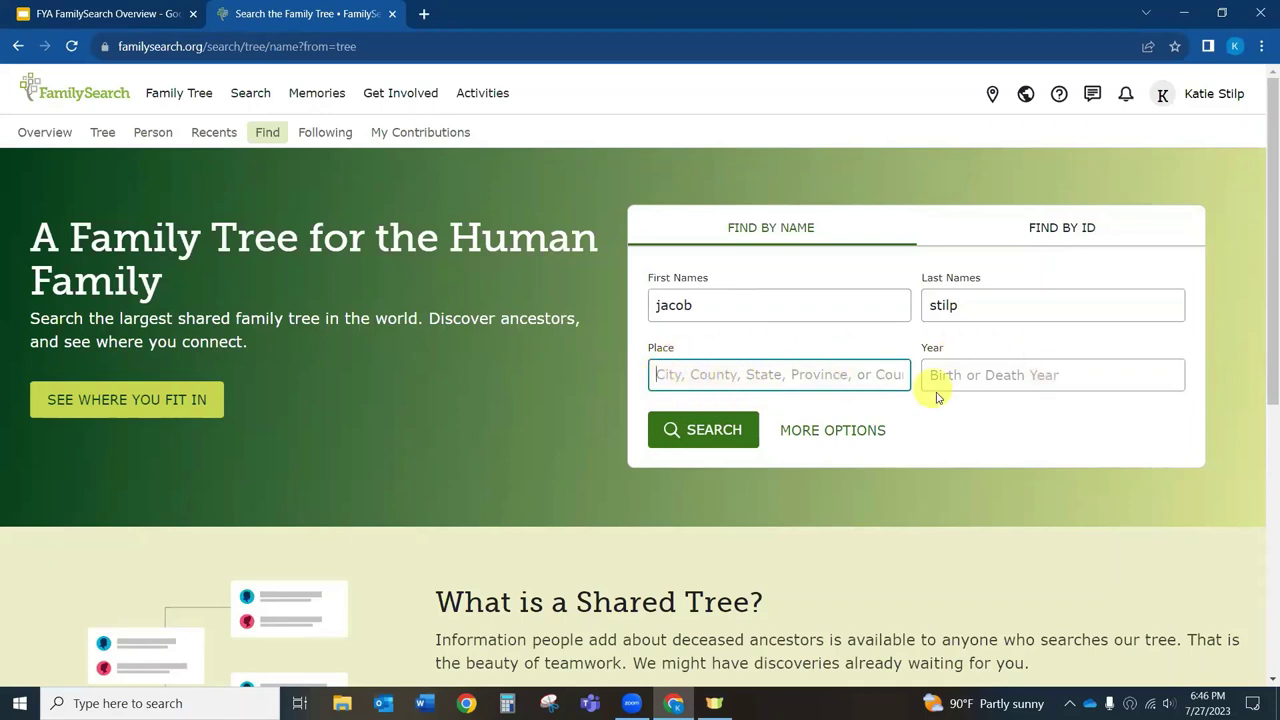
{"action": "left_click", "coordinate": [819, 432]}
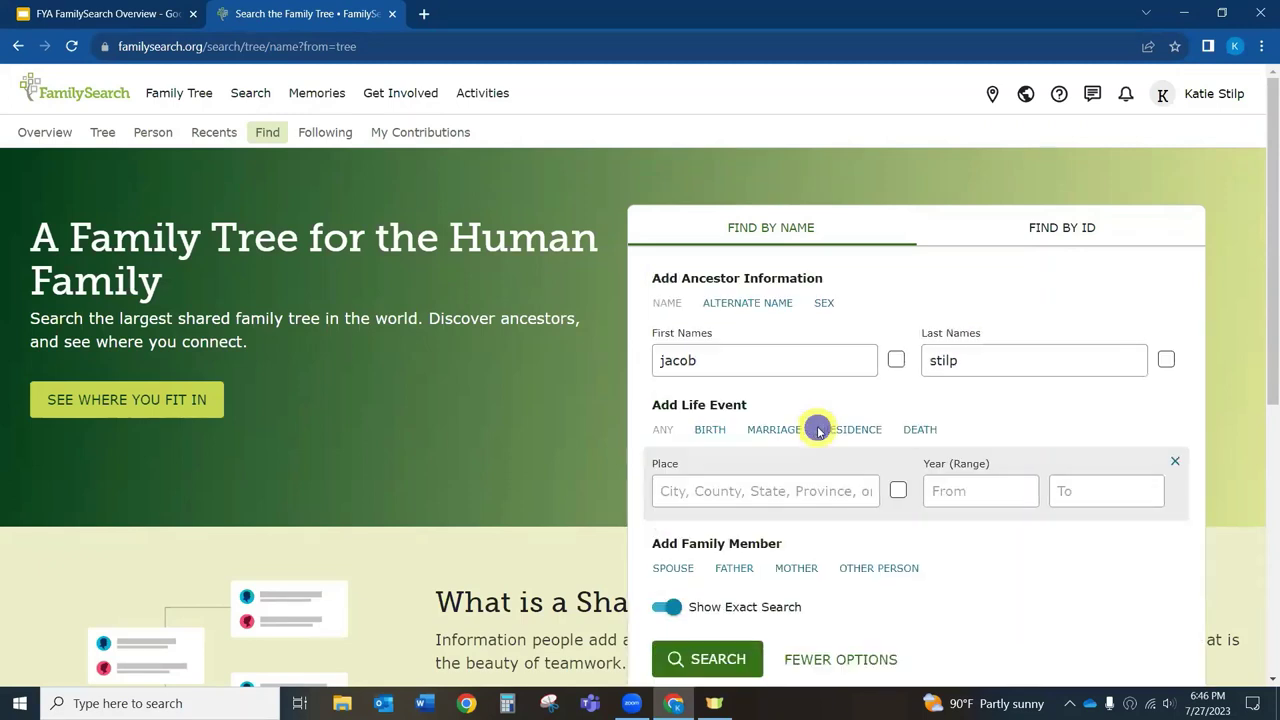
{"action": "scroll", "coordinate": [818, 428], "scroll_direction": "down", "scroll_amount": 1}
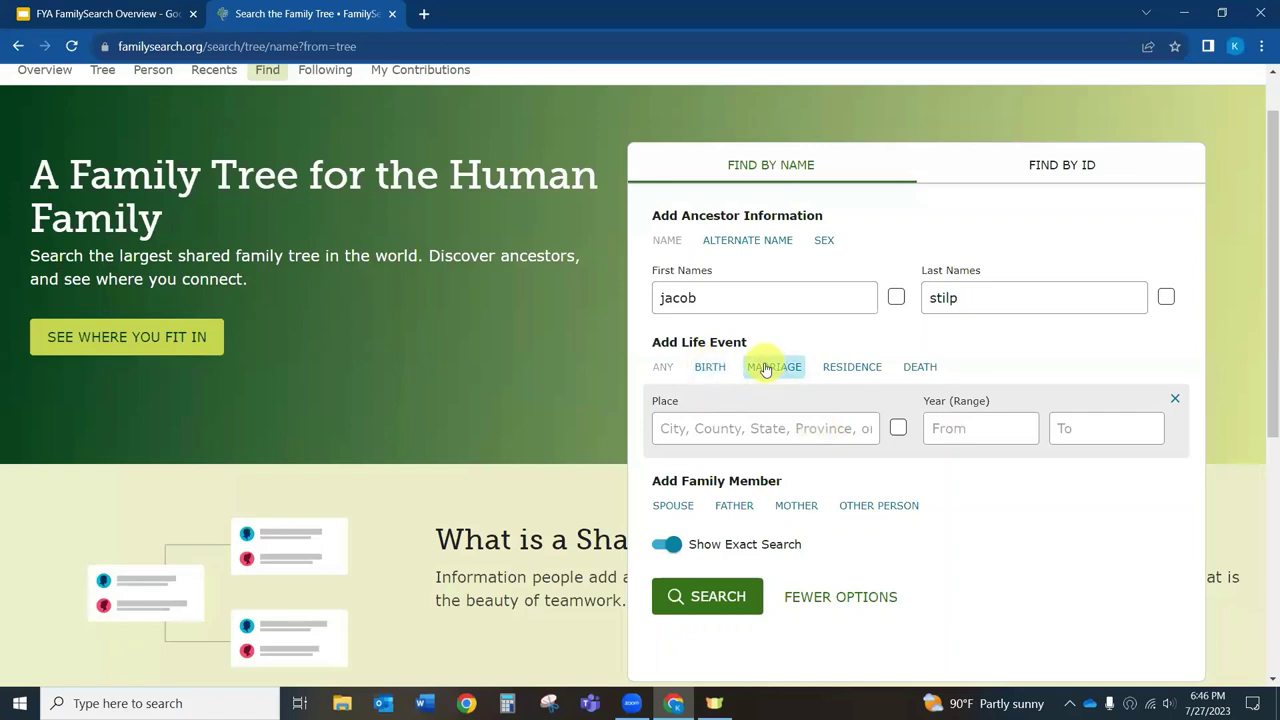
{"action": "left_click", "coordinate": [914, 368]}
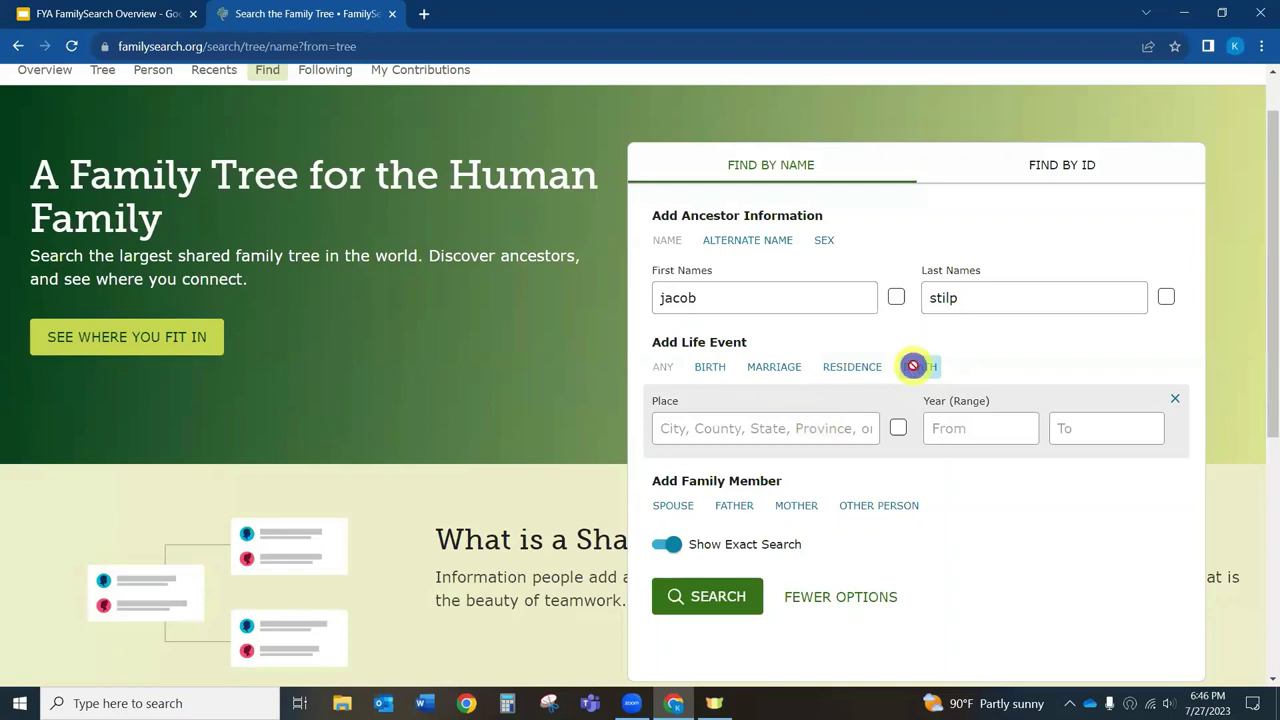
{"action": "left_click", "coordinate": [758, 424]}
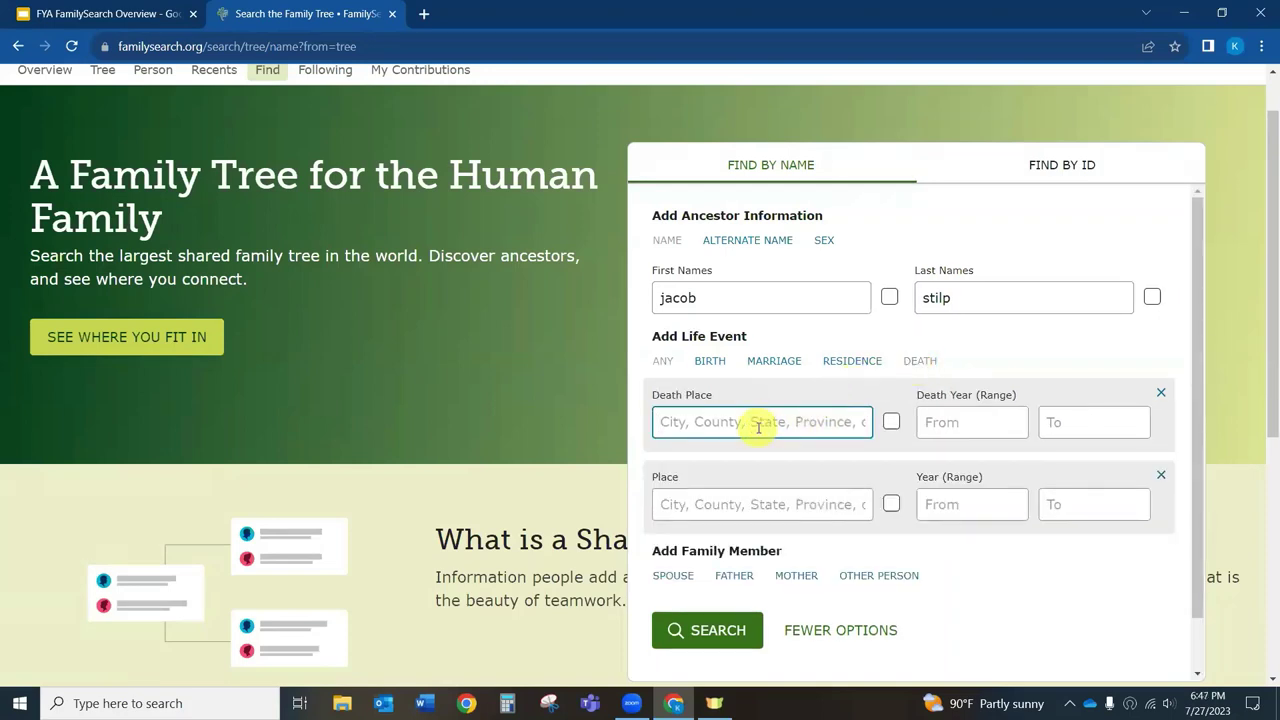
{"action": "type", "text": "menasha"}
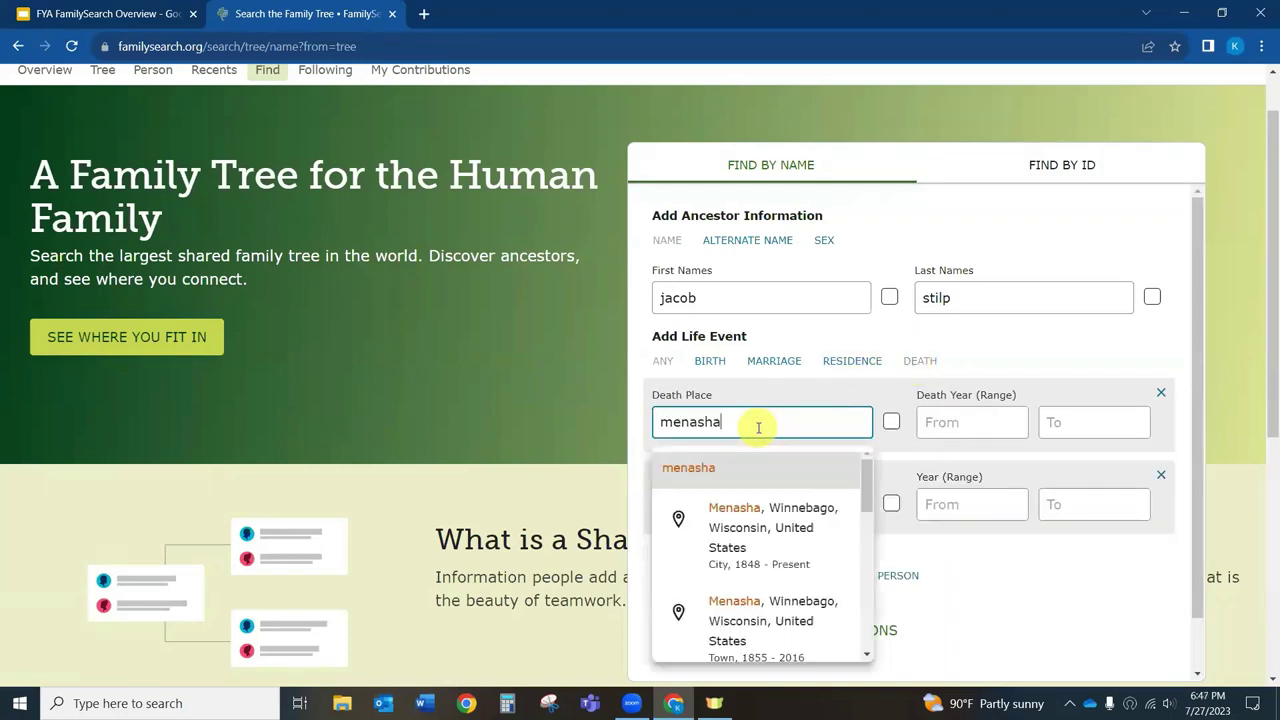
{"action": "type", "text": ", wisconsin"}
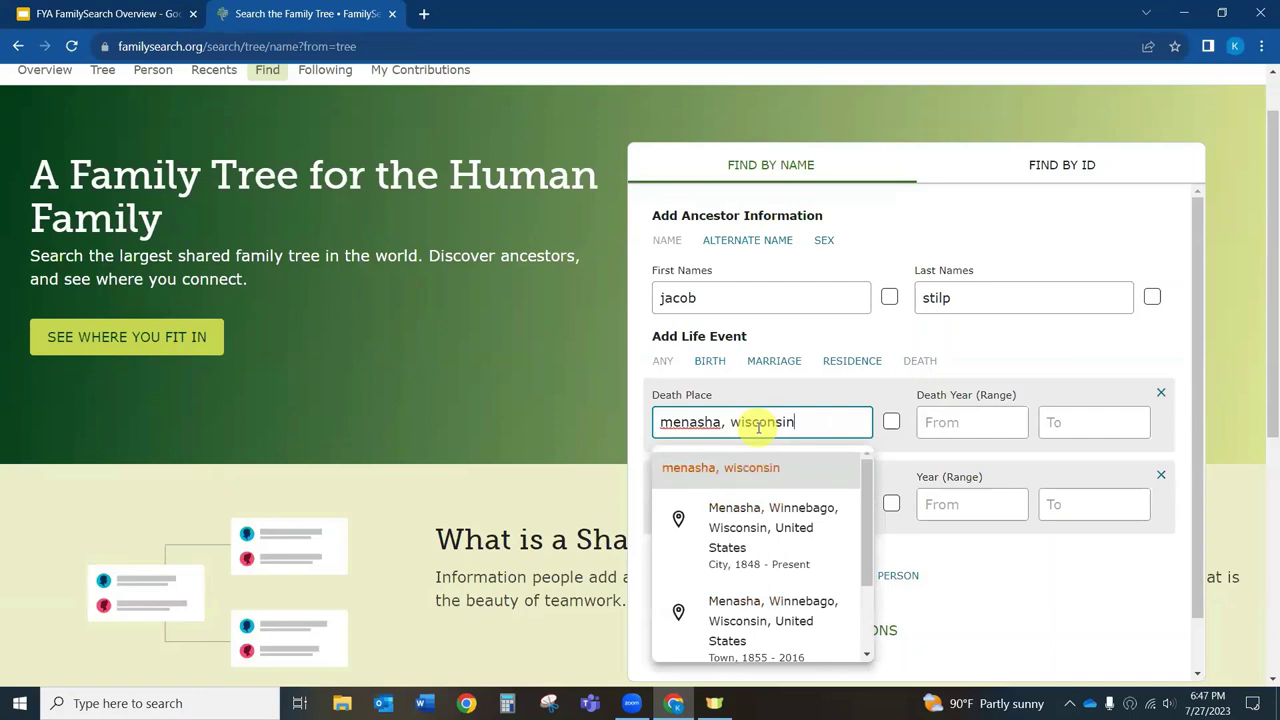
{"action": "left_click", "coordinate": [778, 530]}
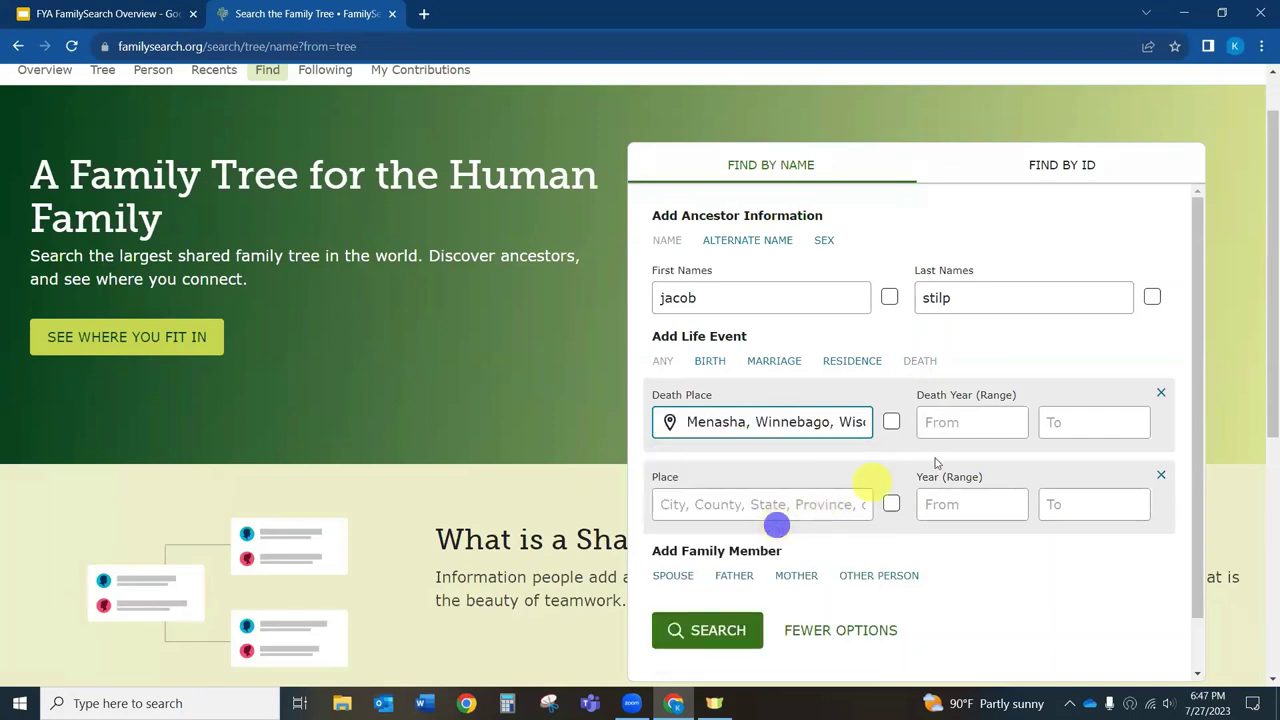
- Set the death year range from 1907 to 1907 and run the family tree search
{"action": "left_click", "coordinate": [959, 421]}
{"action": "type", "text": "1907"}
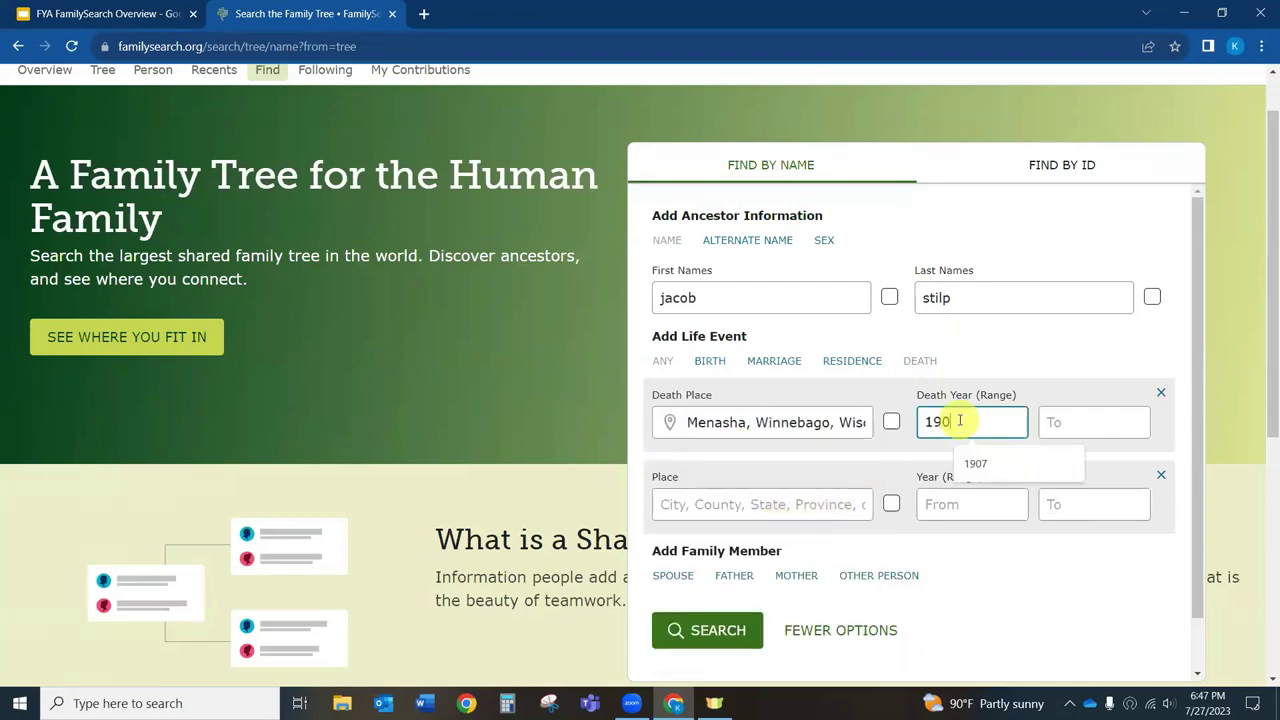
{"action": "left_click", "coordinate": [1109, 422]}
{"action": "type", "text": "1907"}
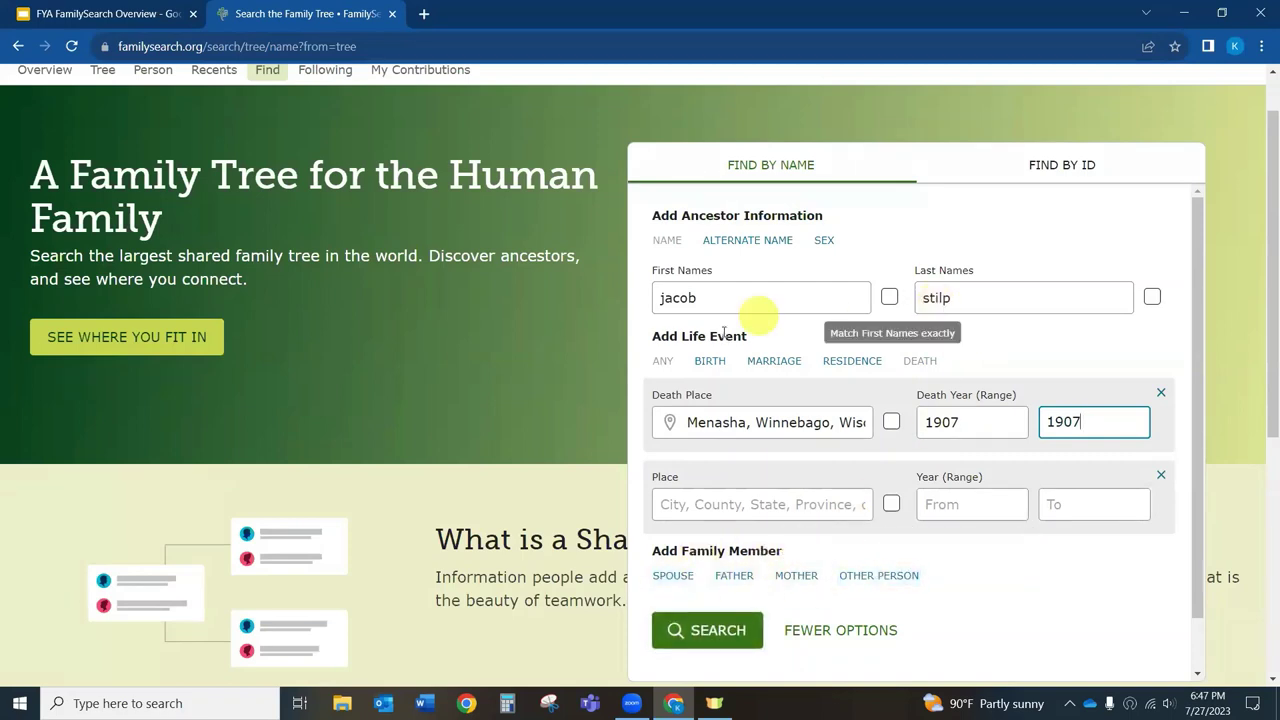
{"action": "left_click", "coordinate": [718, 630]}
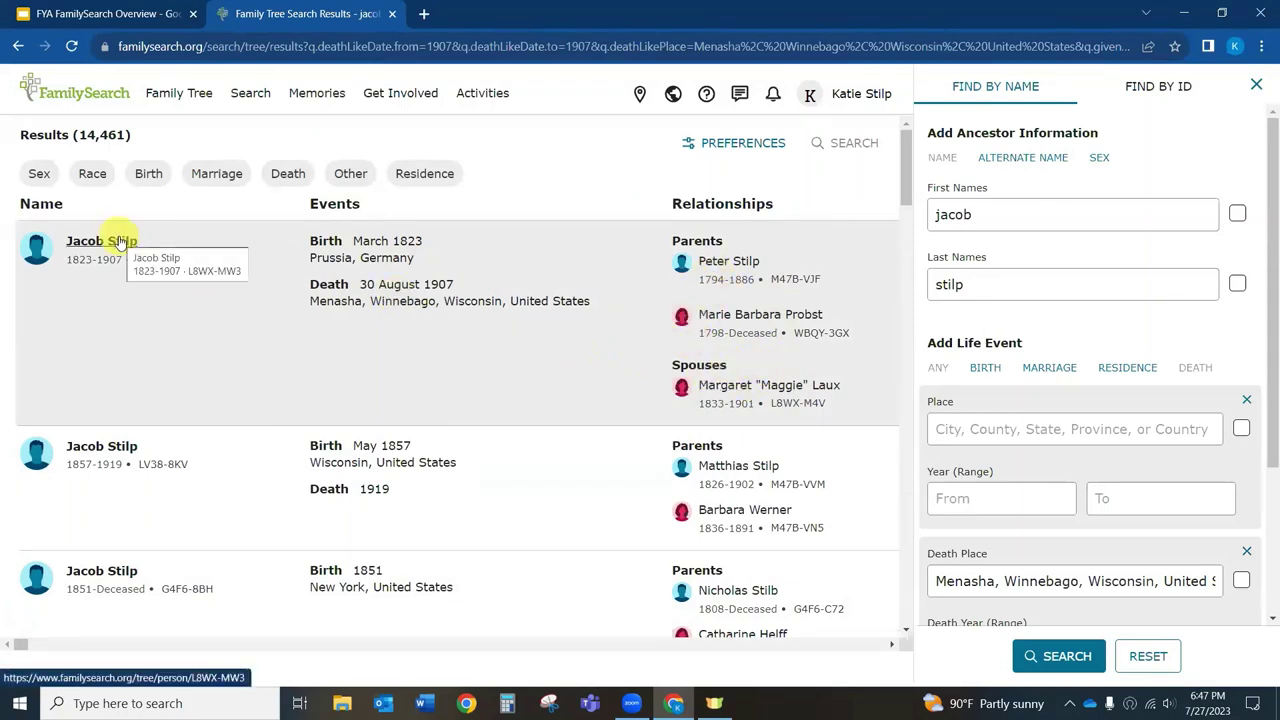
- Open the full person page of the first ancestor in the search results
{"action": "mouse_move", "coordinate": [113, 248]}
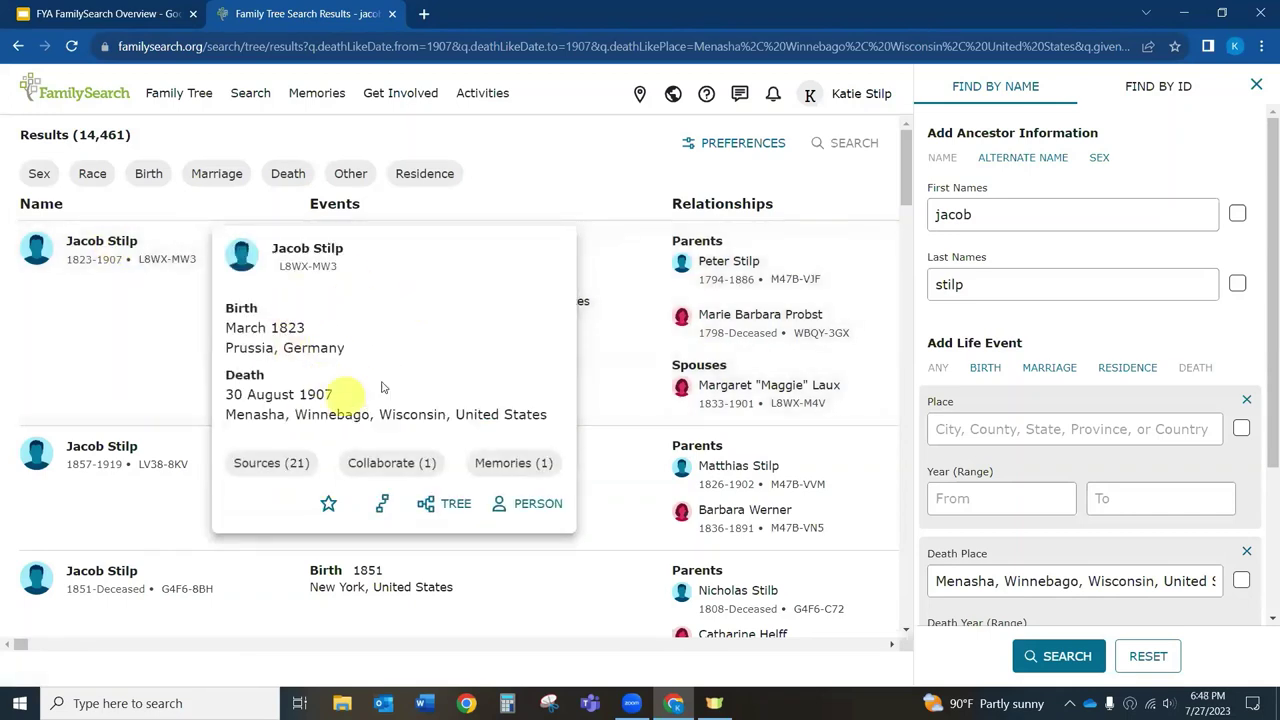
{"action": "left_click", "coordinate": [323, 250]}
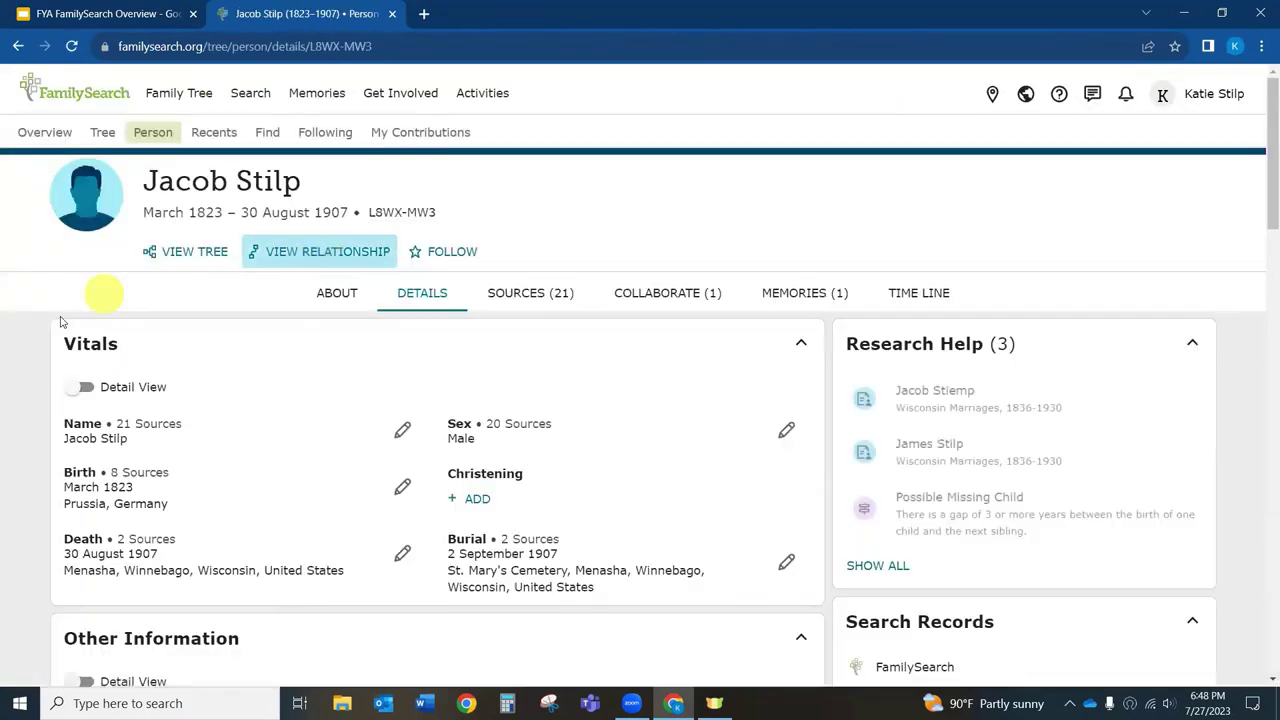
- Open the ancestor's couple relationship with his wife for editing and start a new marriage event
{"action": "scroll", "coordinate": [45, 322], "scroll_direction": "down", "scroll_amount": 3}
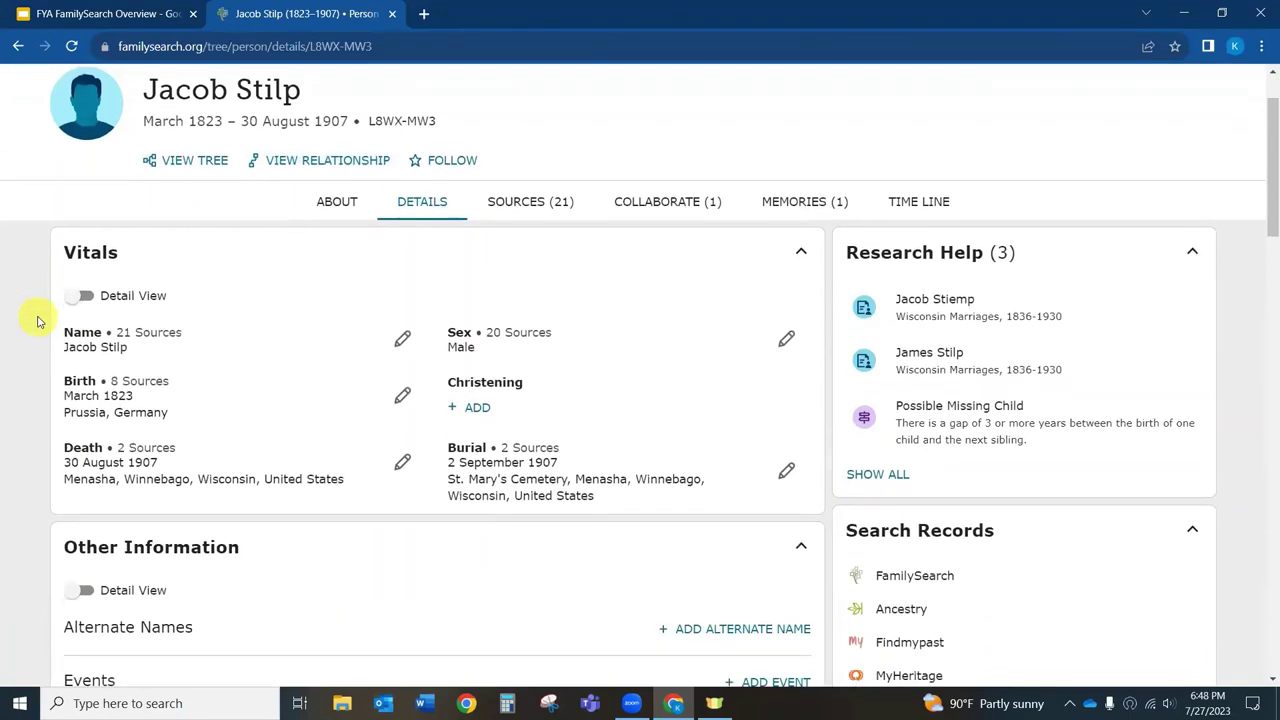
{"action": "scroll", "coordinate": [37, 321], "scroll_direction": "down", "scroll_amount": 1}
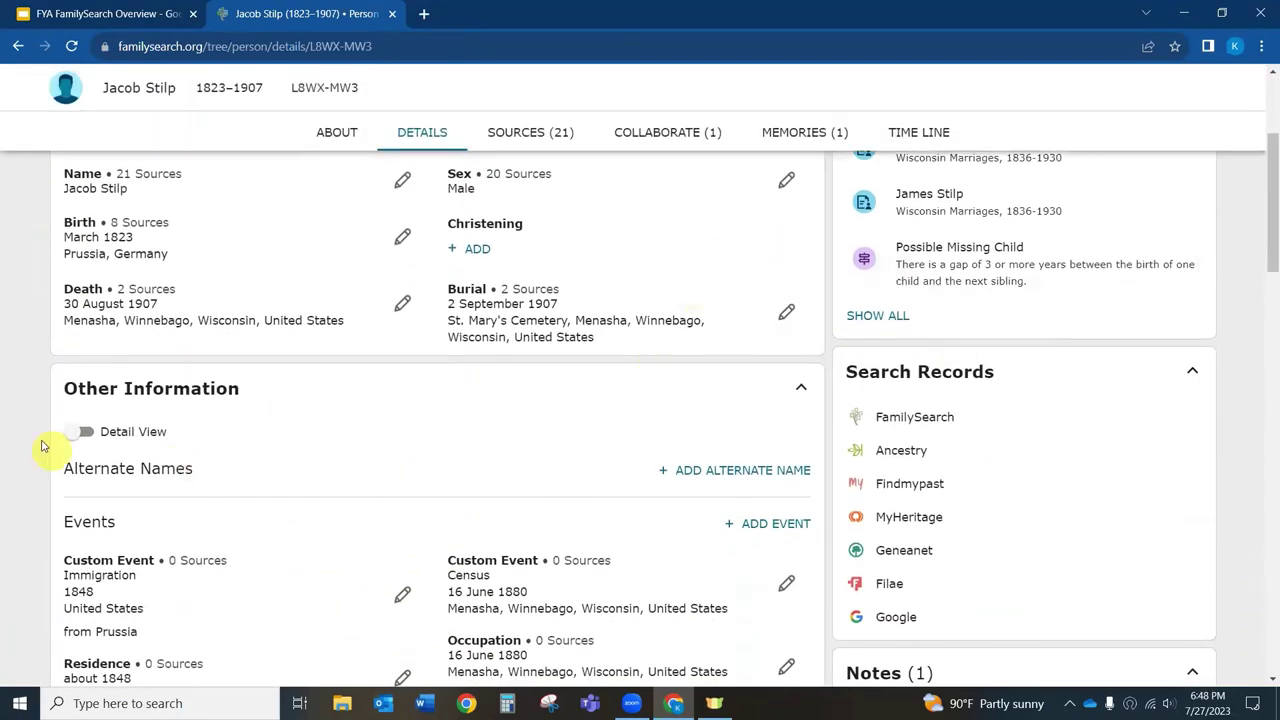
{"action": "scroll", "coordinate": [17, 460], "scroll_direction": "down", "scroll_amount": 5}
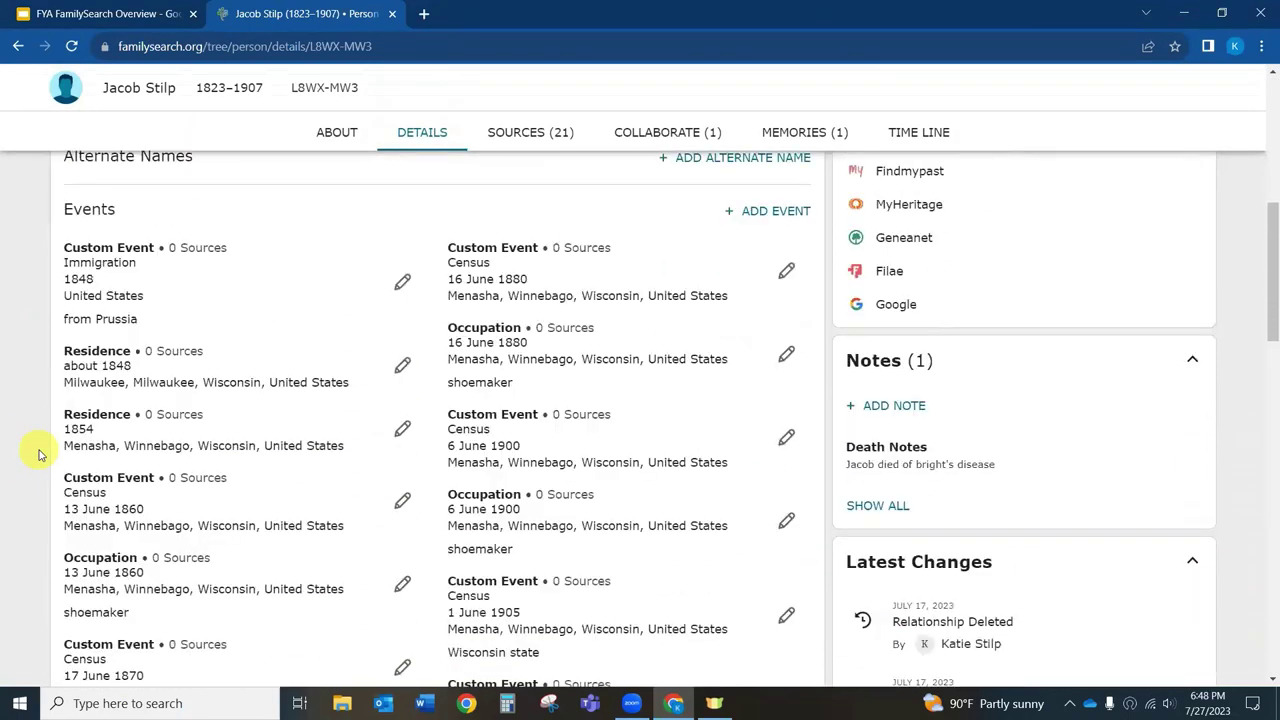
{"action": "scroll", "coordinate": [38, 455], "scroll_direction": "down", "scroll_amount": 6}
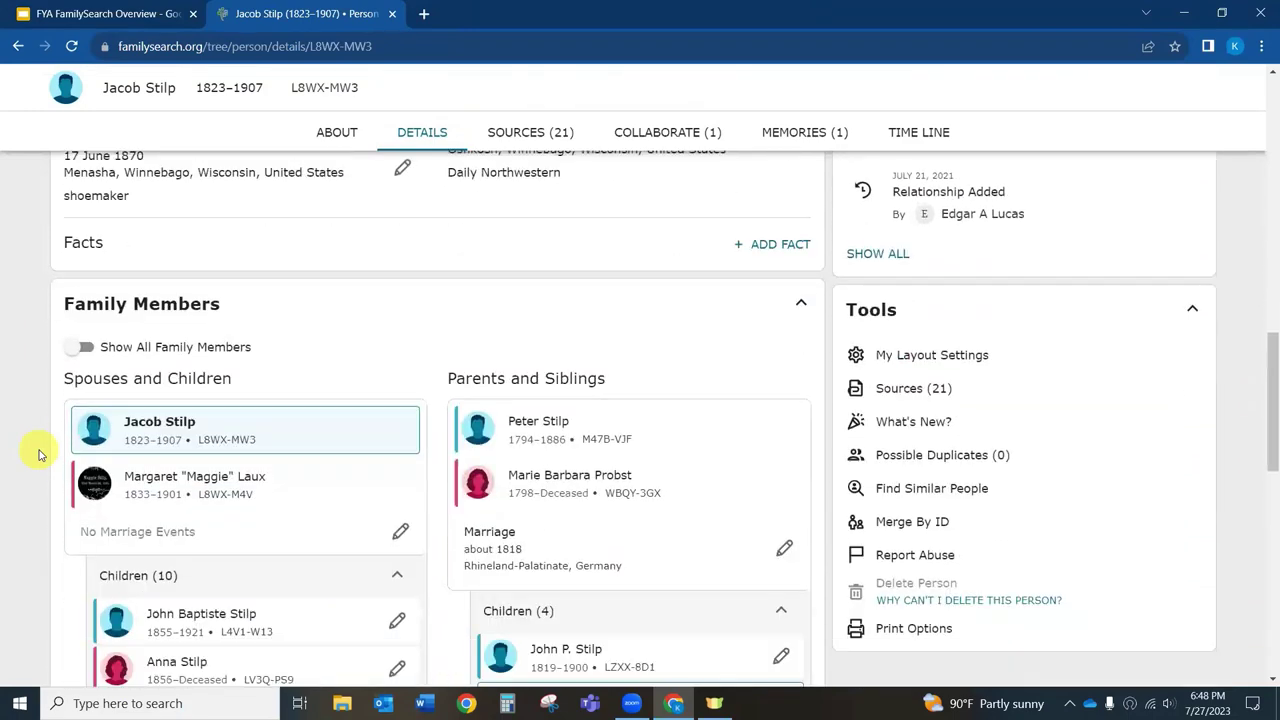
{"action": "scroll", "coordinate": [38, 455], "scroll_direction": "down", "scroll_amount": 1}
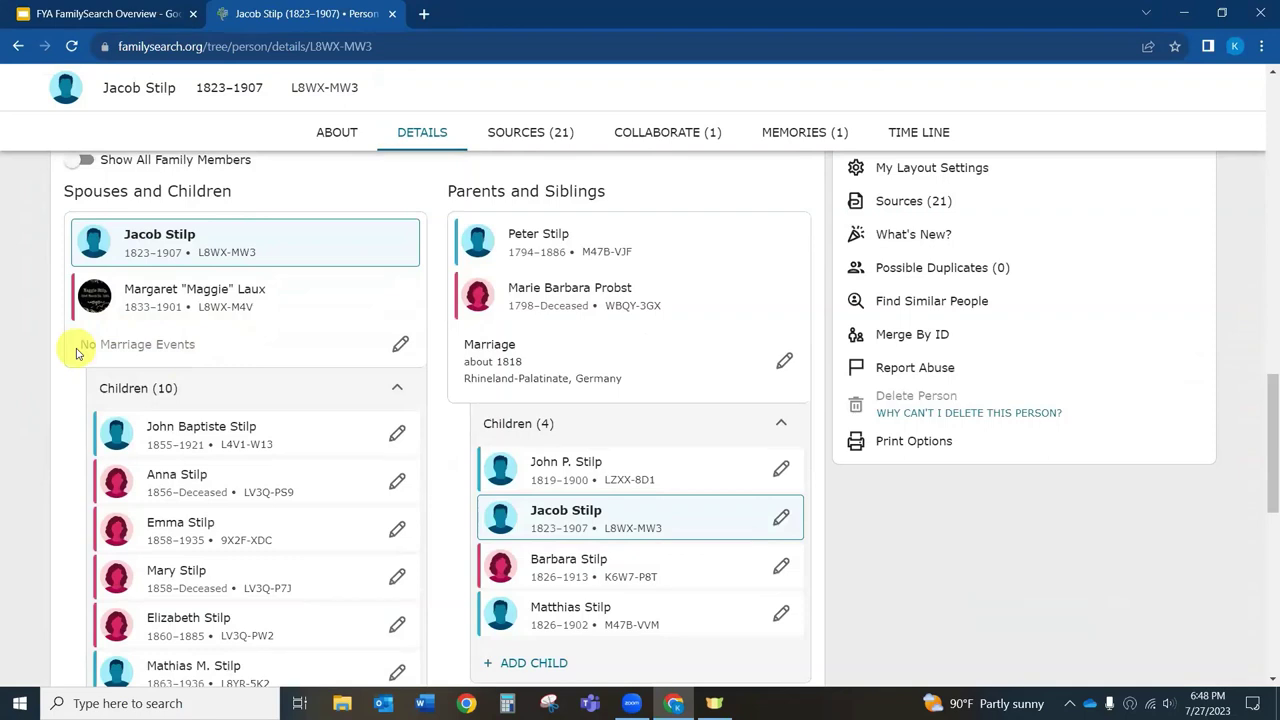
{"action": "left_click", "coordinate": [399, 345]}
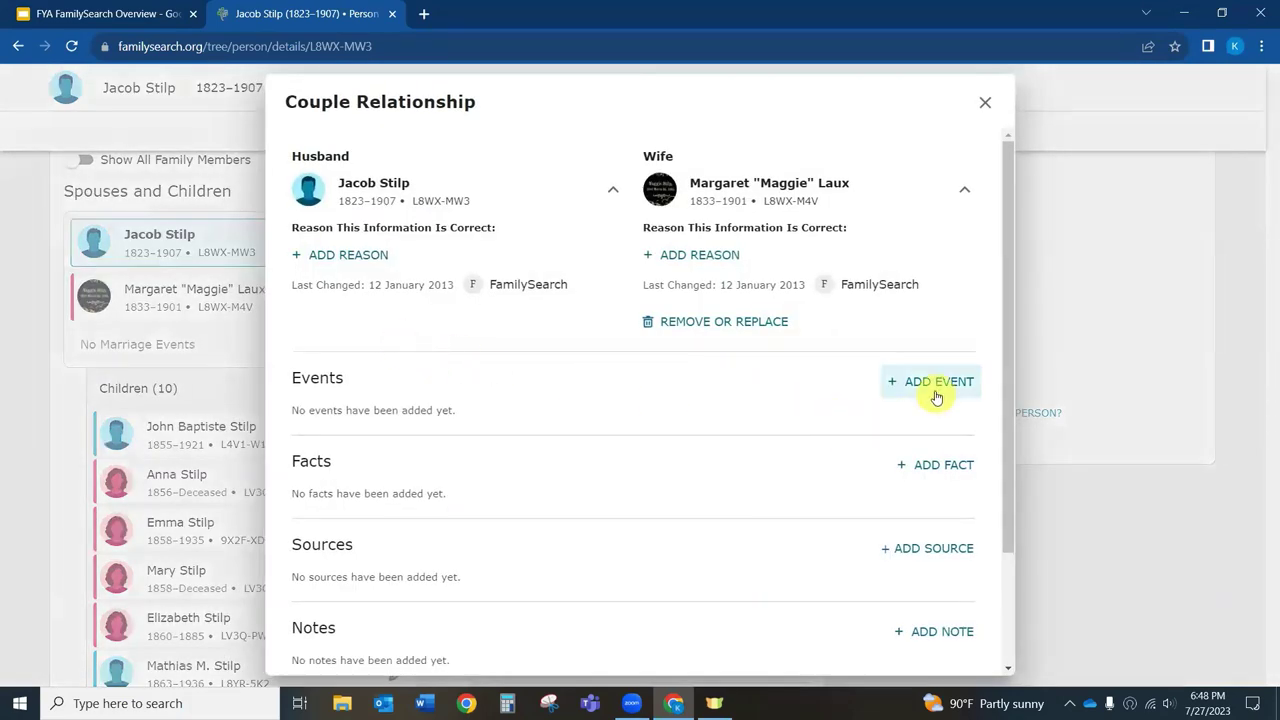
{"action": "left_click", "coordinate": [936, 383]}
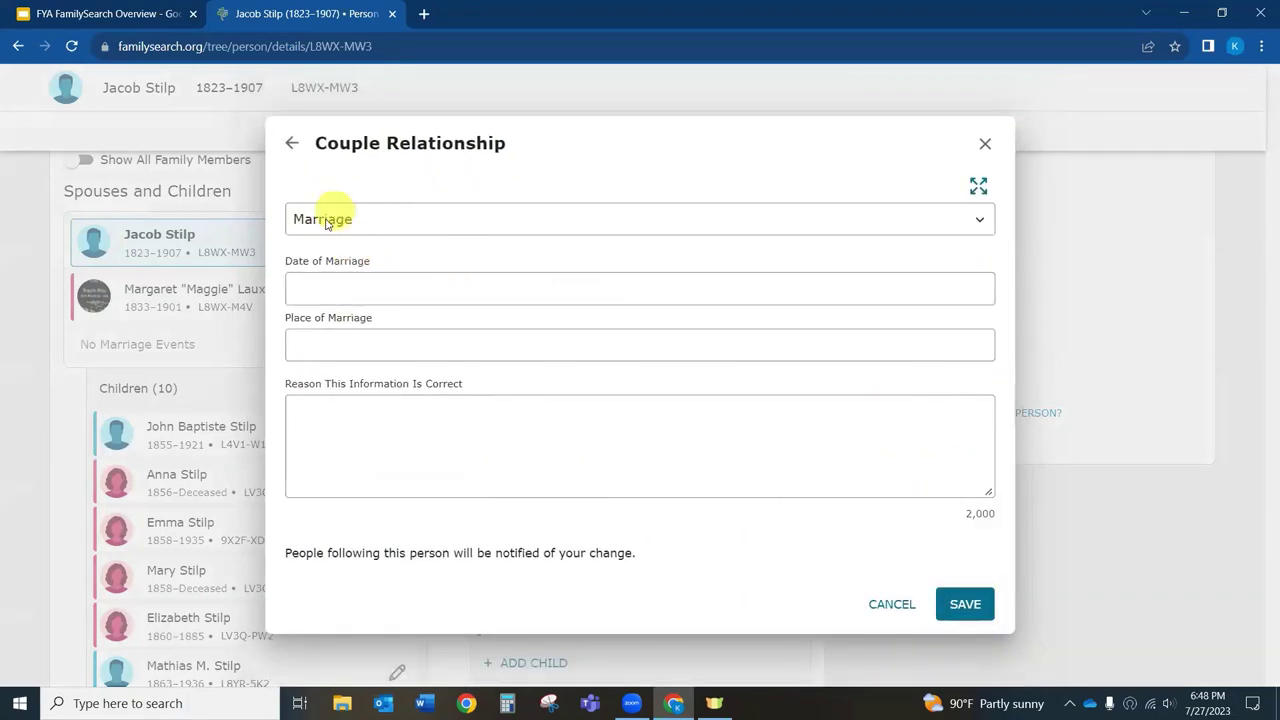
- Set the standardized marriage date to 18 May 1854 and the place to Milwaukee, Milwaukee, Wisconsin, United States
{"action": "left_click", "coordinate": [326, 287]}
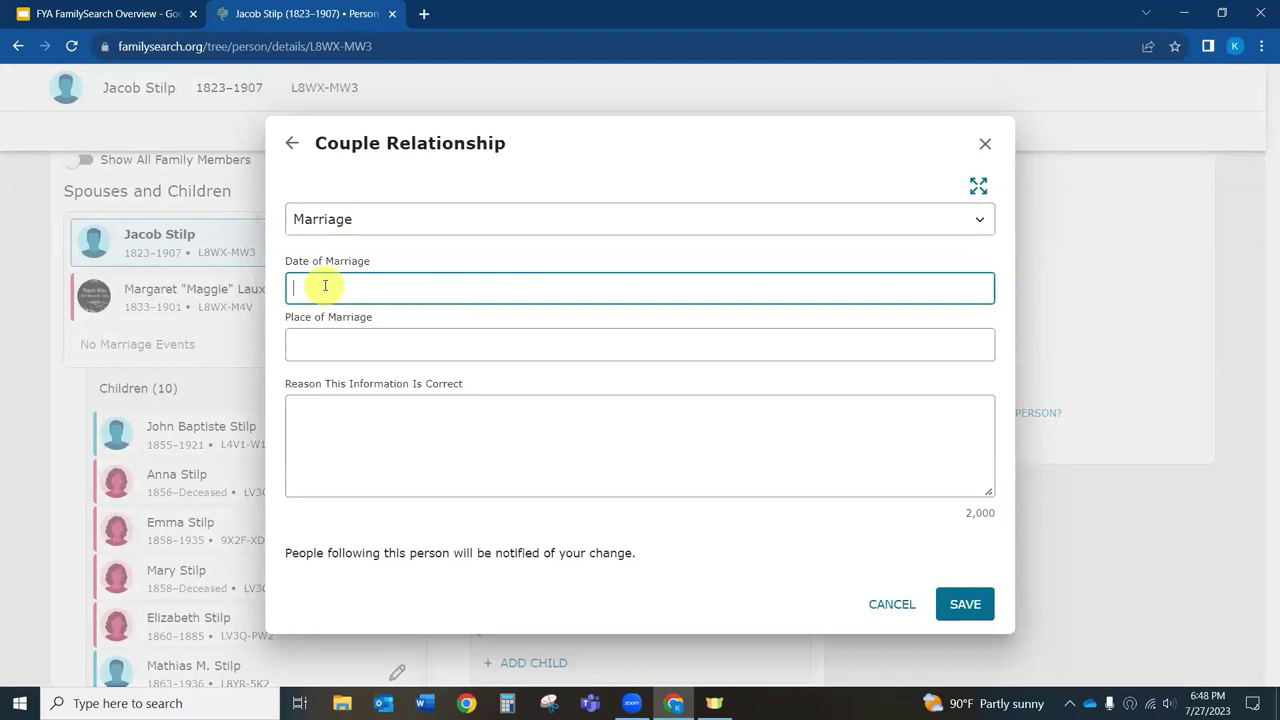
{"action": "type", "text": "18 May "}
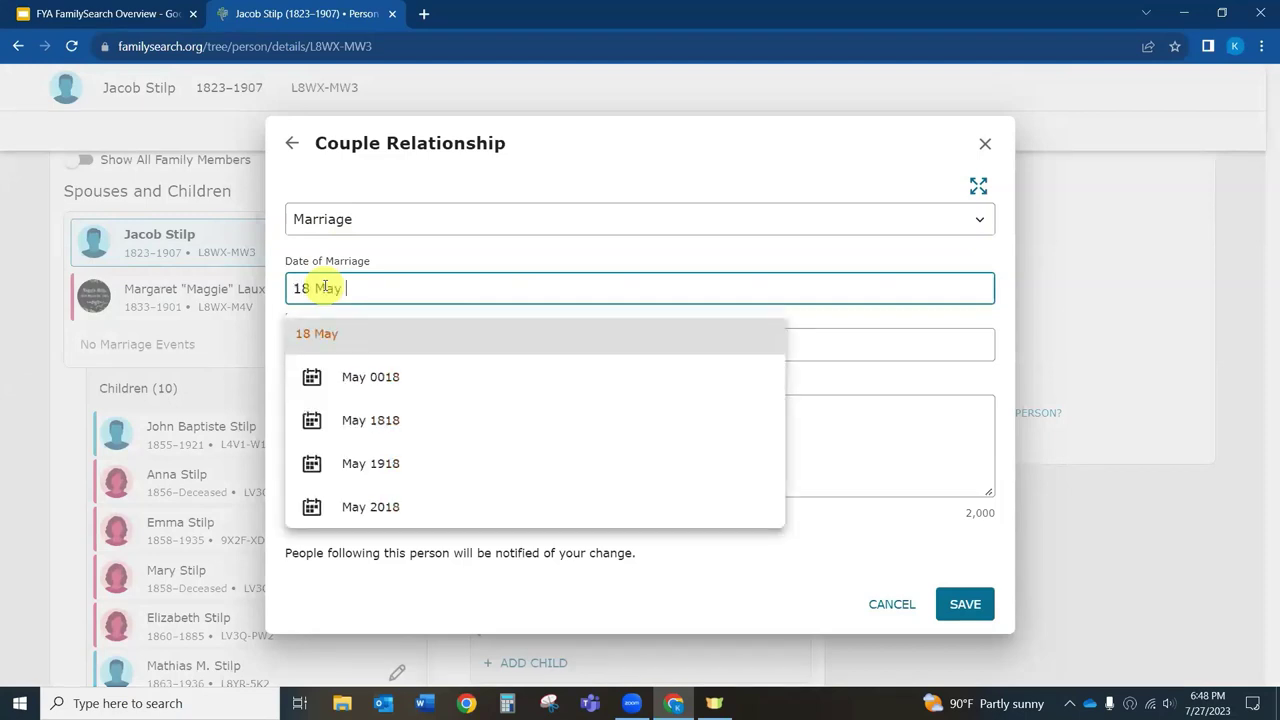
{"action": "type", "text": "1854"}
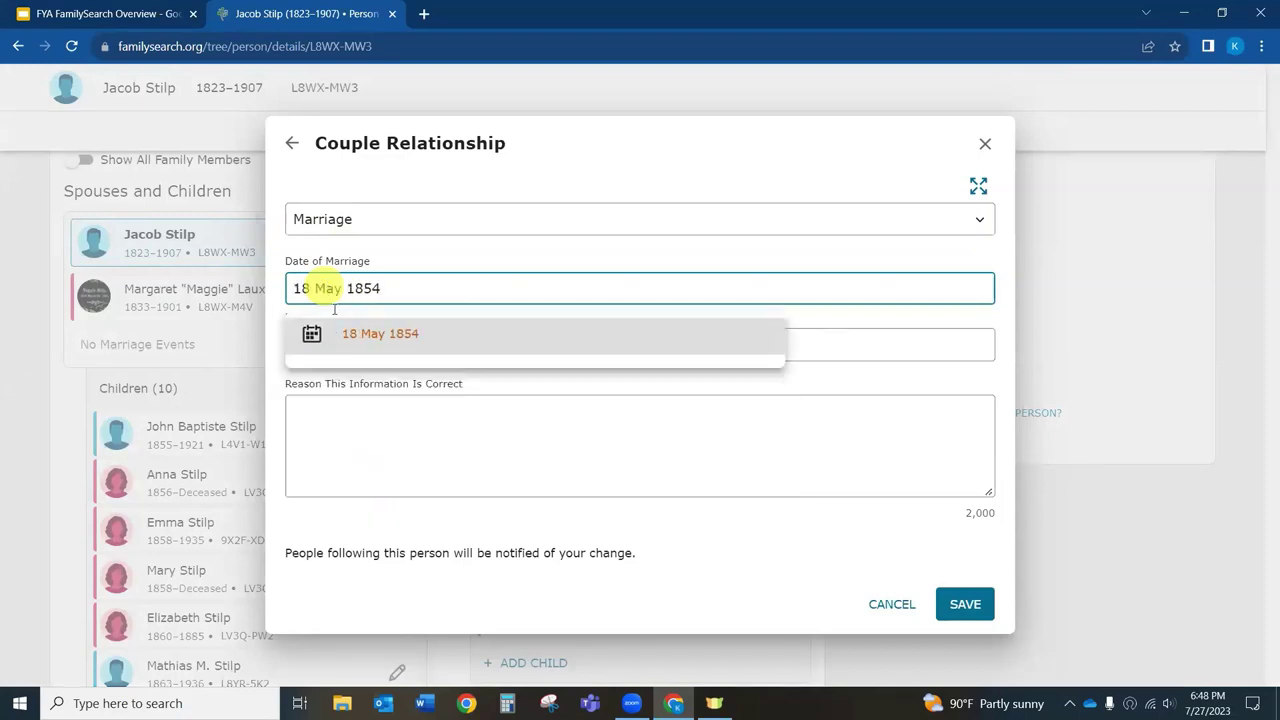
{"action": "left_click", "coordinate": [350, 337]}
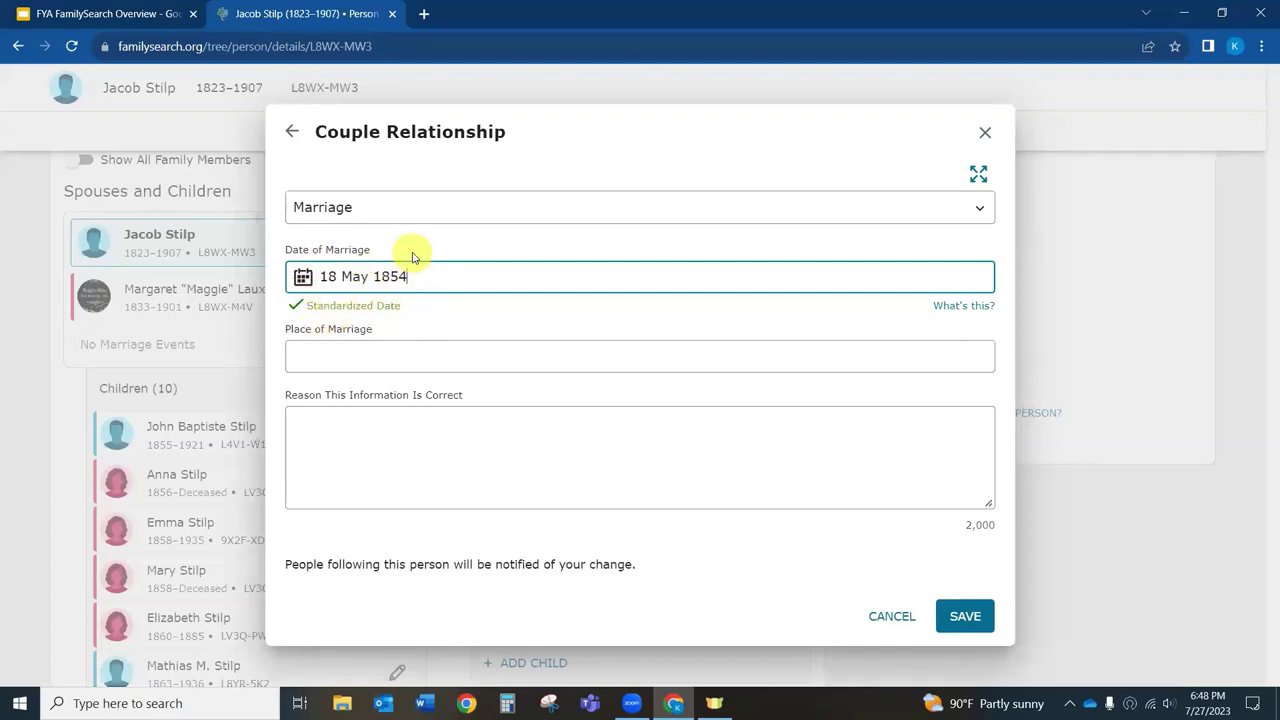
{"action": "left_click", "coordinate": [337, 358]}
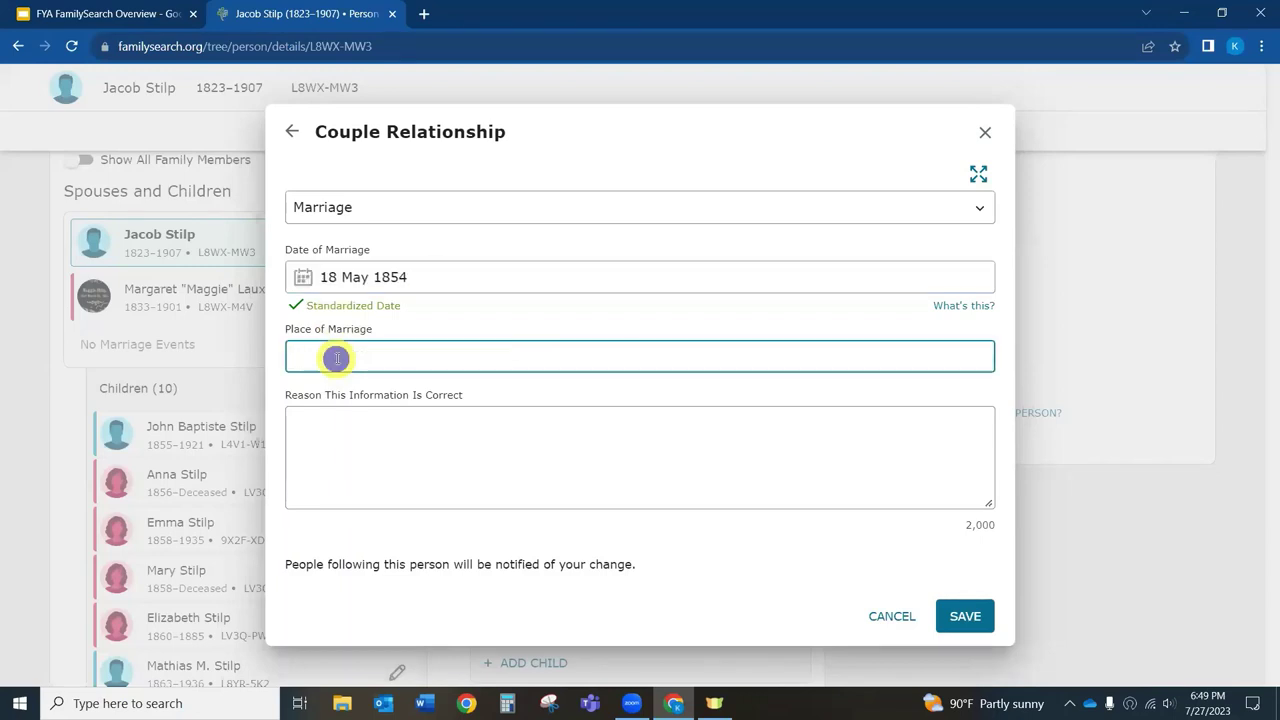
{"action": "type", "text": "Milw"}
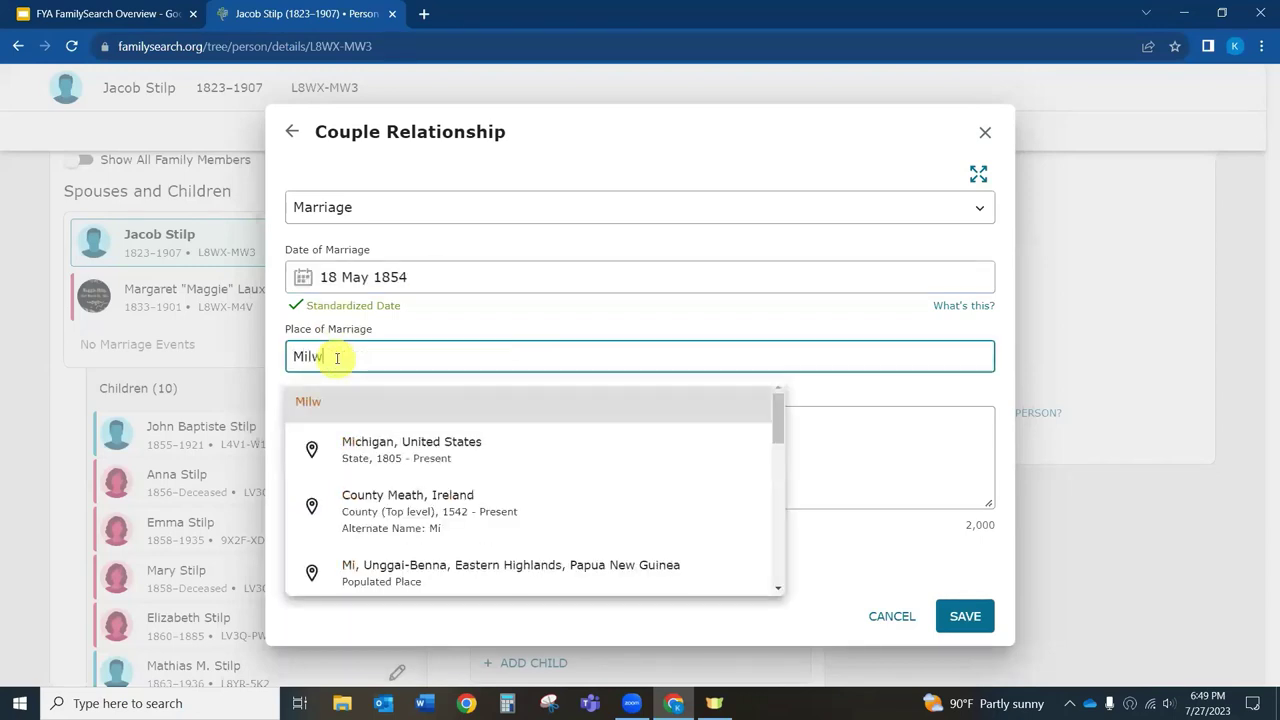
{"action": "type", "text": "aukee,"}
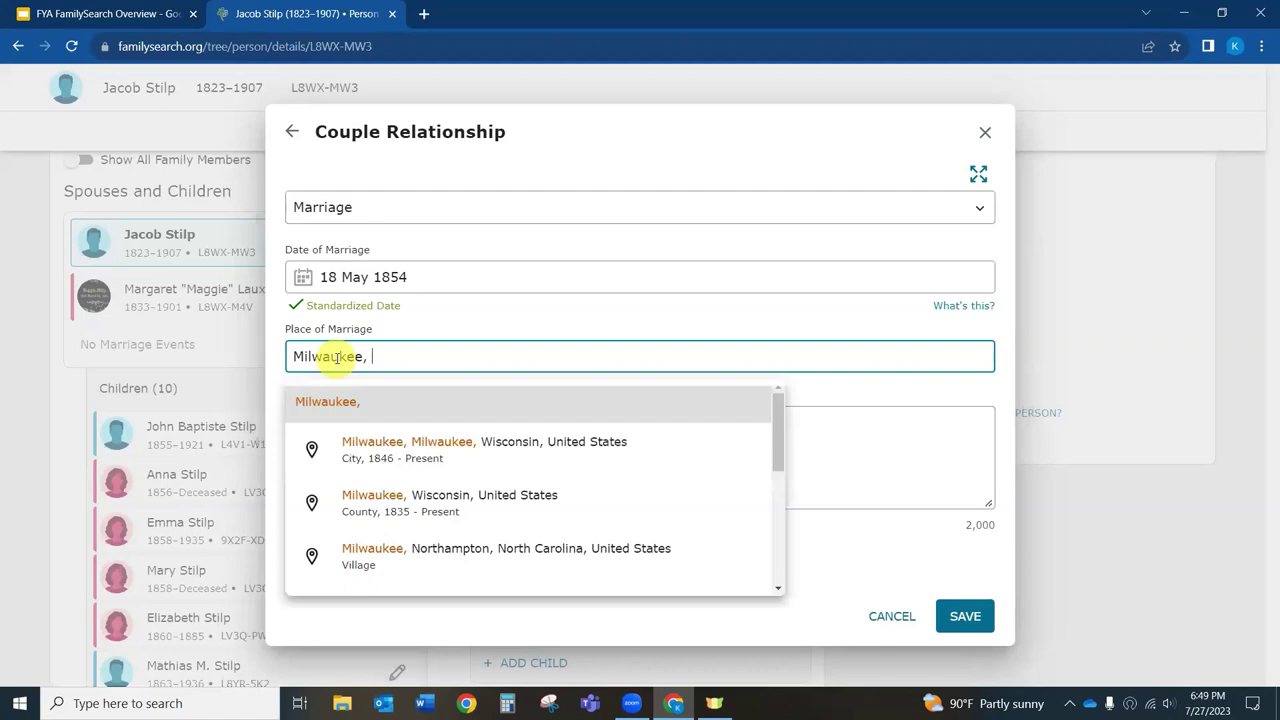
{"action": "left_click", "coordinate": [407, 458]}
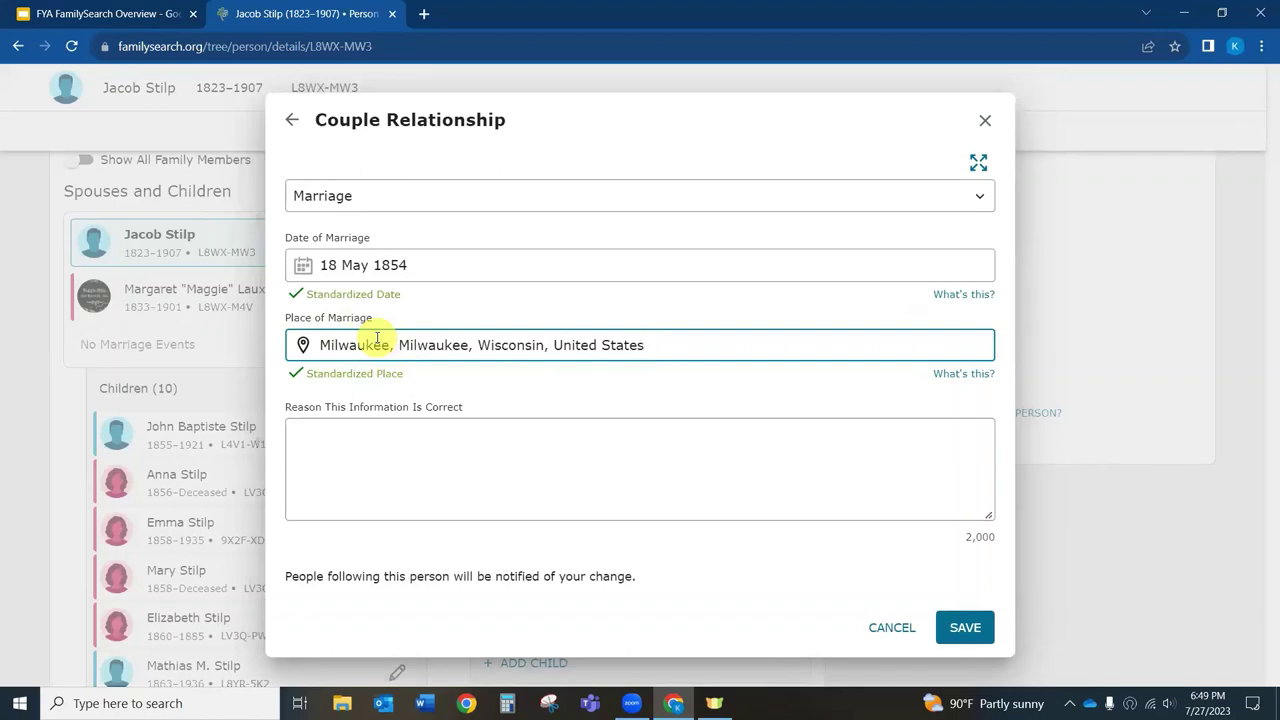
- Enter as reason that the ancestor's obituary from The Daily Northwestern (Oshkosh, WI) on 31 Aug 1907, p. 15 lists his spouse and marriage date
{"action": "left_click", "coordinate": [351, 469]}
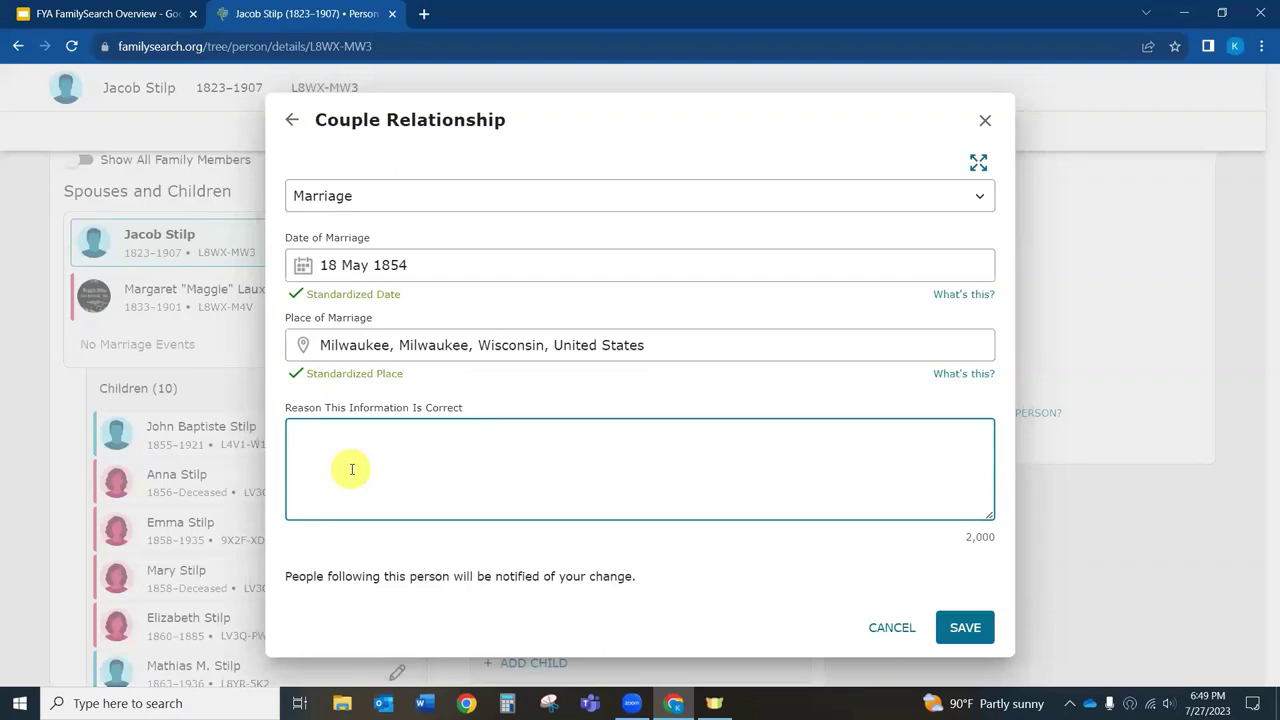
{"action": "type", "text": "Jacob Stilp"}
{"action": "key", "text": "BackSpace"}
{"action": "key", "text": "BackSpace"}
{"action": "key", "text": "BackSpace"}
{"action": "type", "text": "obi"}
{"action": "type", "text": "tuary fr"}
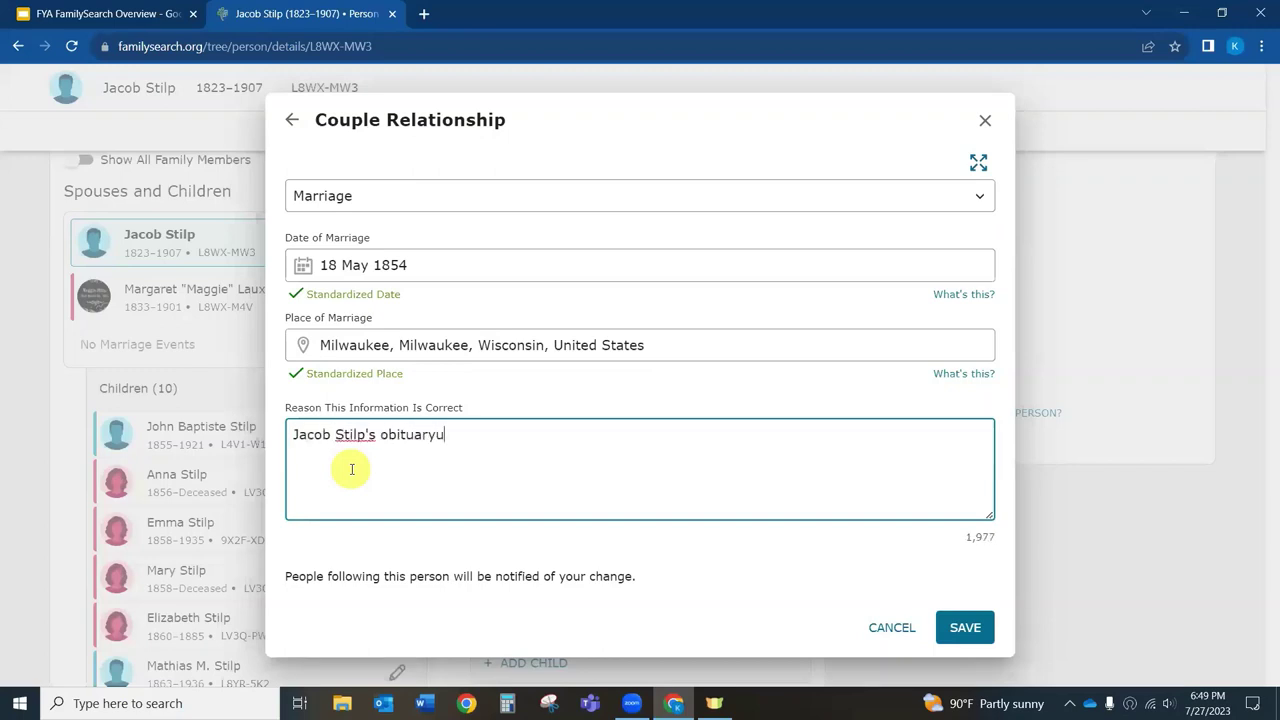
{"action": "type", "text": "om Thje"}
{"action": "key", "text": "BackSpace"}
{"action": "key", "text": "BackSpace"}
{"action": "type", "text": "e Daily Northweste"}
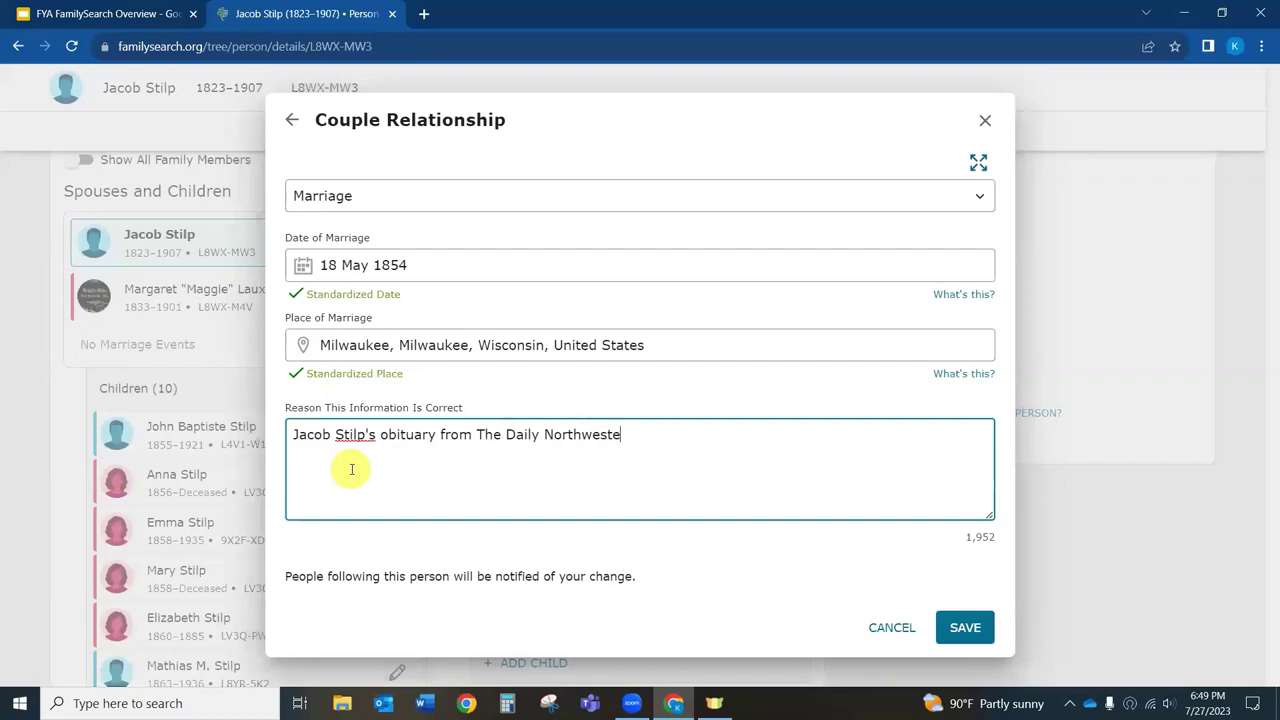
{"action": "type", "text": "rn (Oshkosh, WI)  on"}
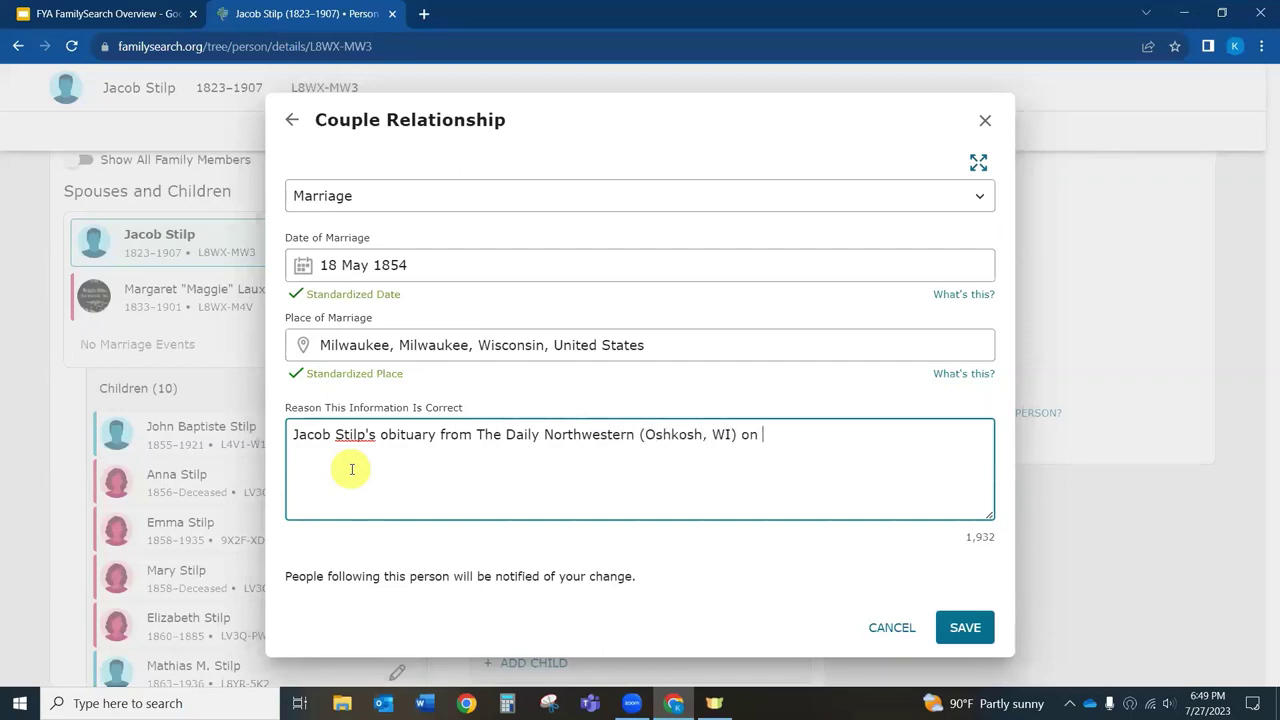
{"action": "type", "text": " 31 Aug 1907, p. 15 l"}
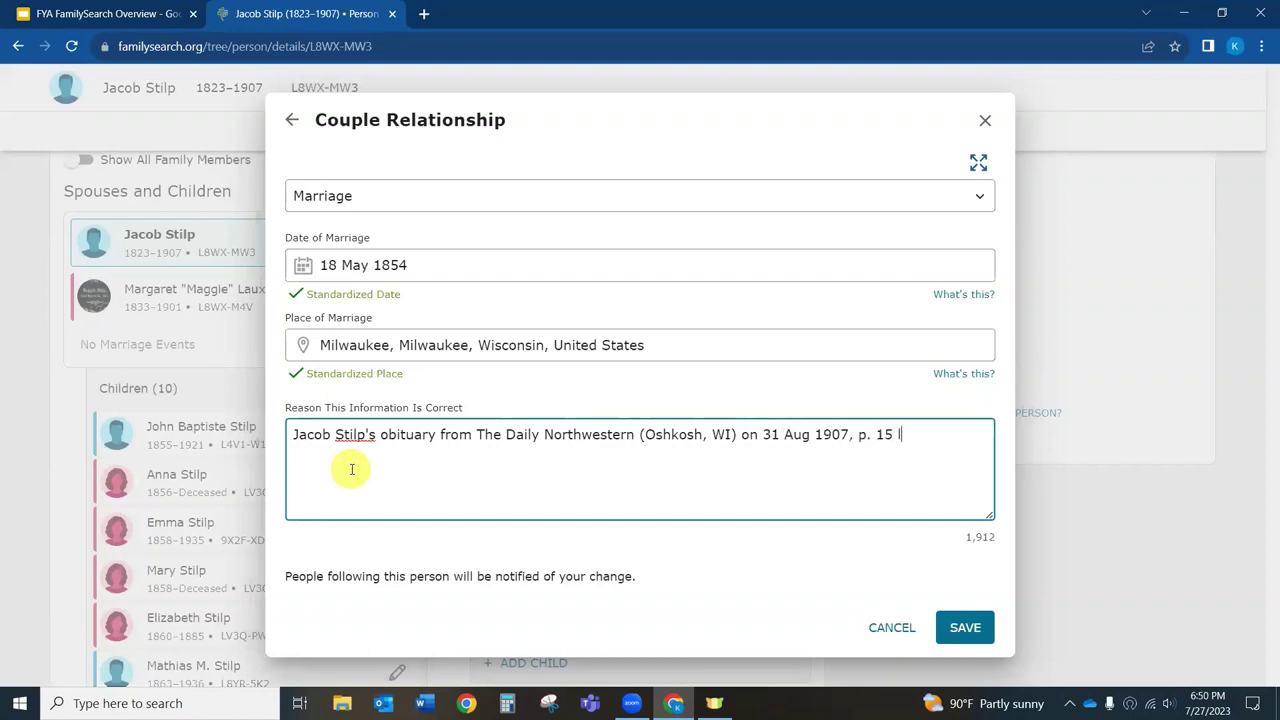
{"action": "type", "text": "ists his sopouse and ma"}
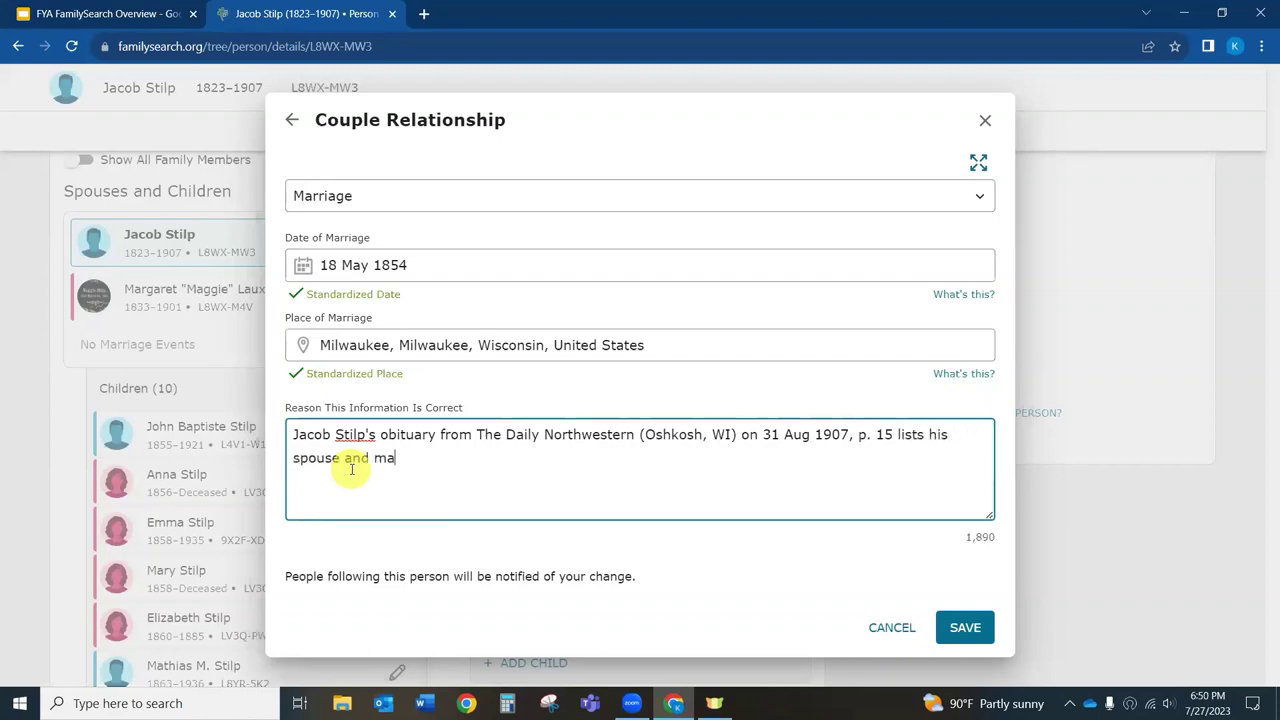
{"action": "type", "text": "rriage date"}
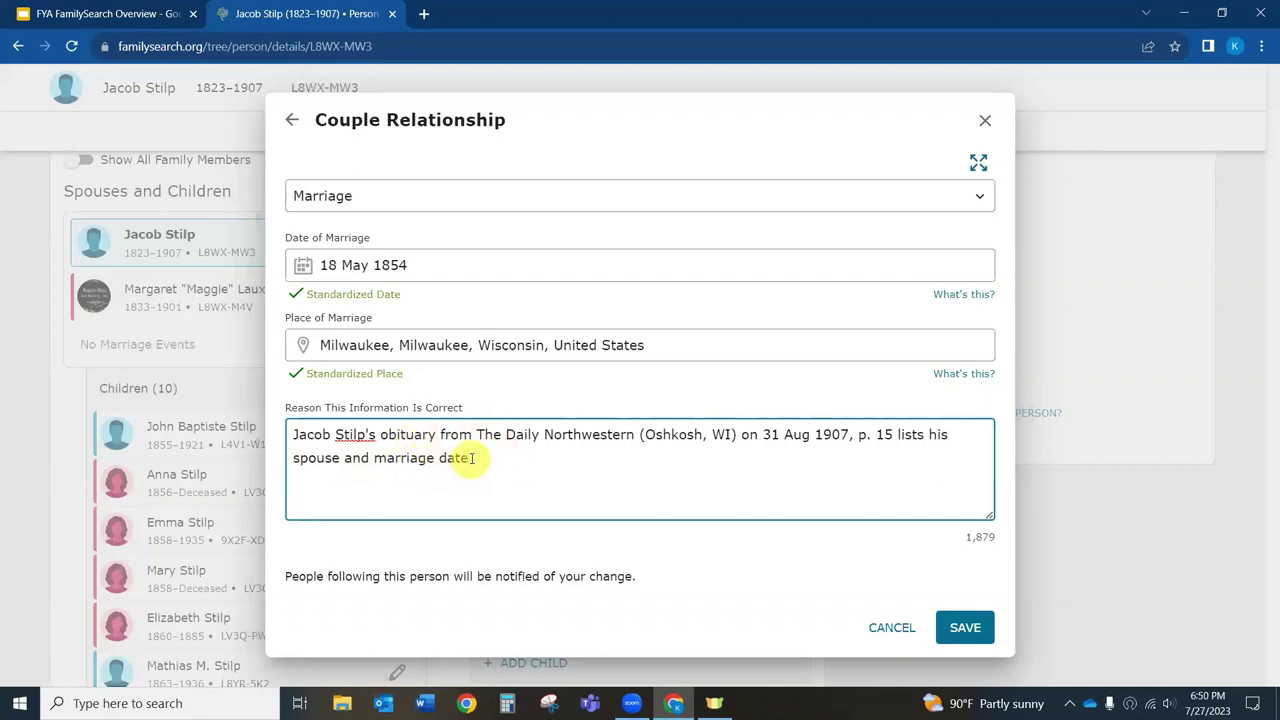
- Add "I have searched for the vital record at Wisconsin Historical Society and it does exist." to the reason, save the marriage and close the relationship
{"action": "type", "text": "I have seaer"}
{"action": "key", "text": "BackSpace"}
{"action": "key", "text": "BackSpace"}
{"action": "type", "text": "rched for the vita"}
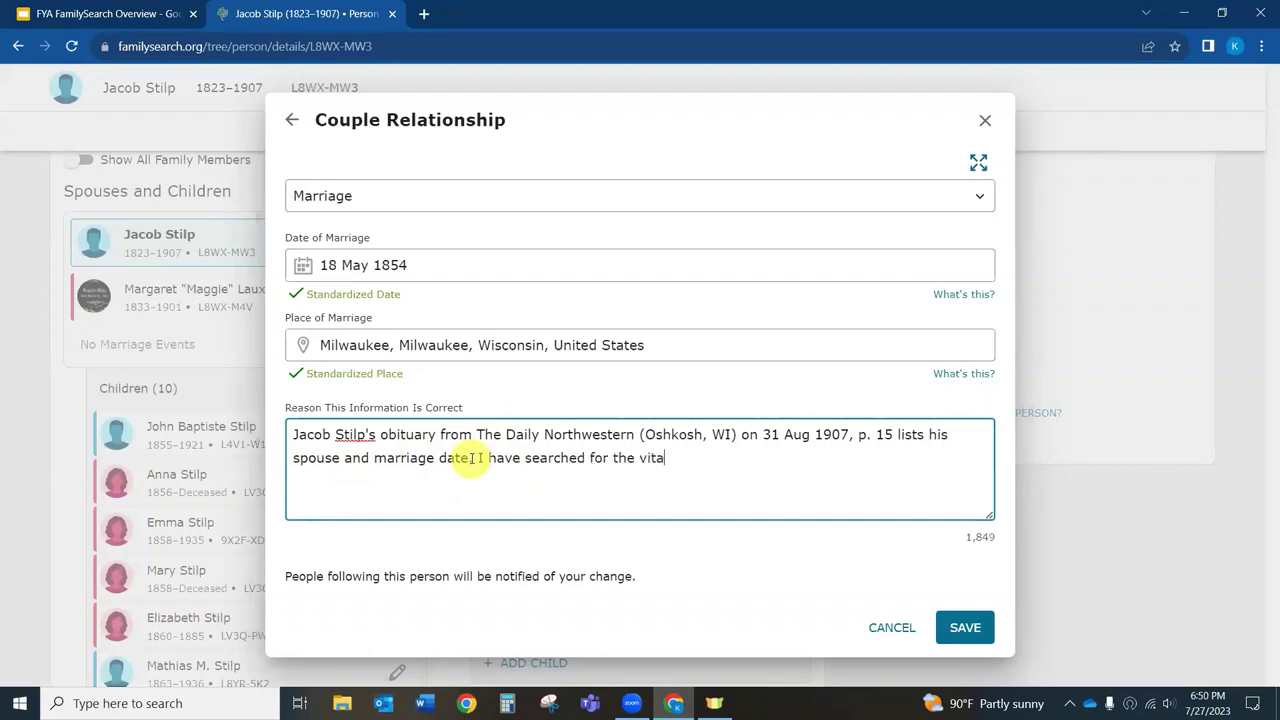
{"action": "type", "text": "l record at Wisconsin Historic"}
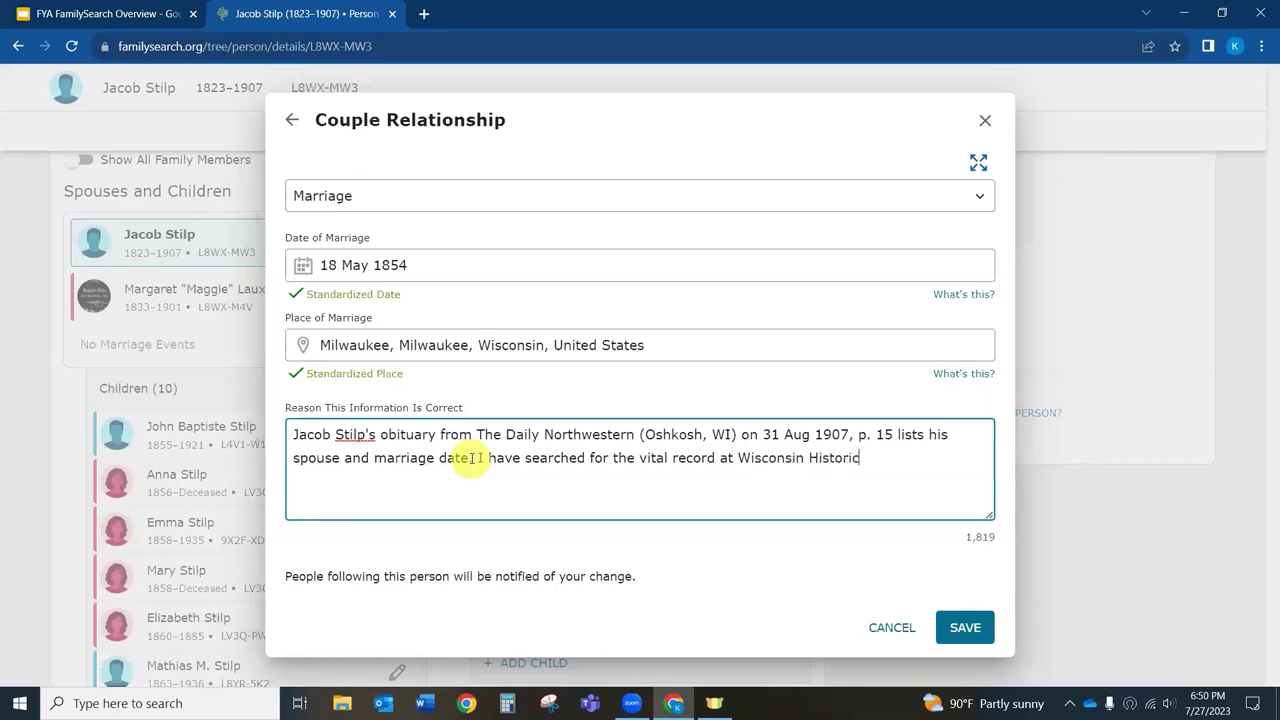
{"action": "type", "text": "al Society and itorical Society and it does"}
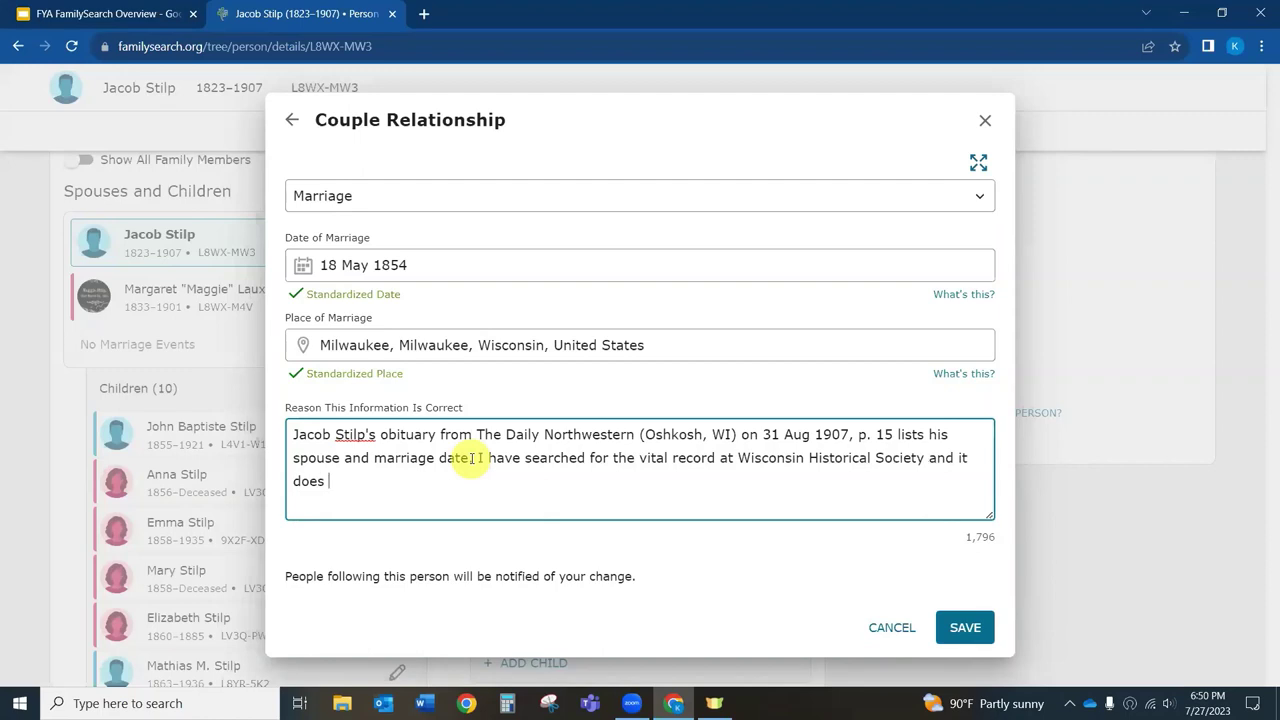
{"action": "type", "text": "exist."}
{"action": "left_click", "coordinate": [960, 628]}
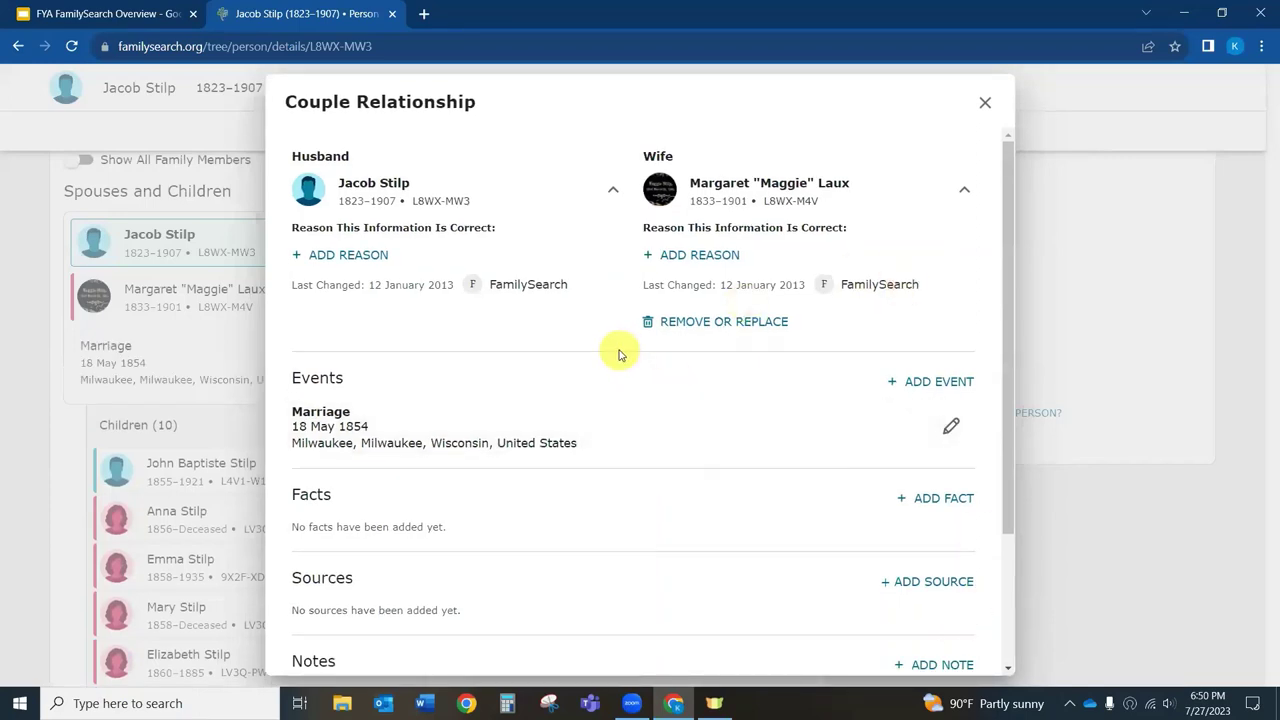
{"action": "scroll", "coordinate": [619, 354], "scroll_direction": "down", "scroll_amount": 3}
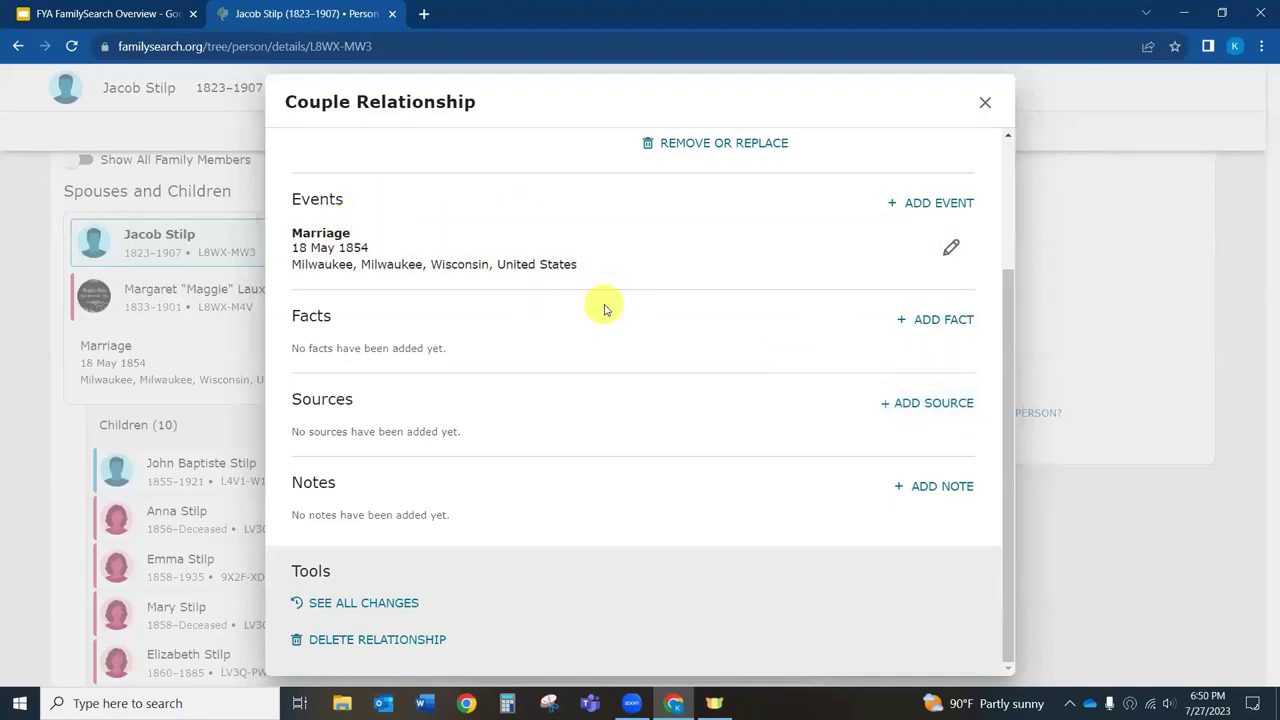
{"action": "left_click", "coordinate": [985, 106]}
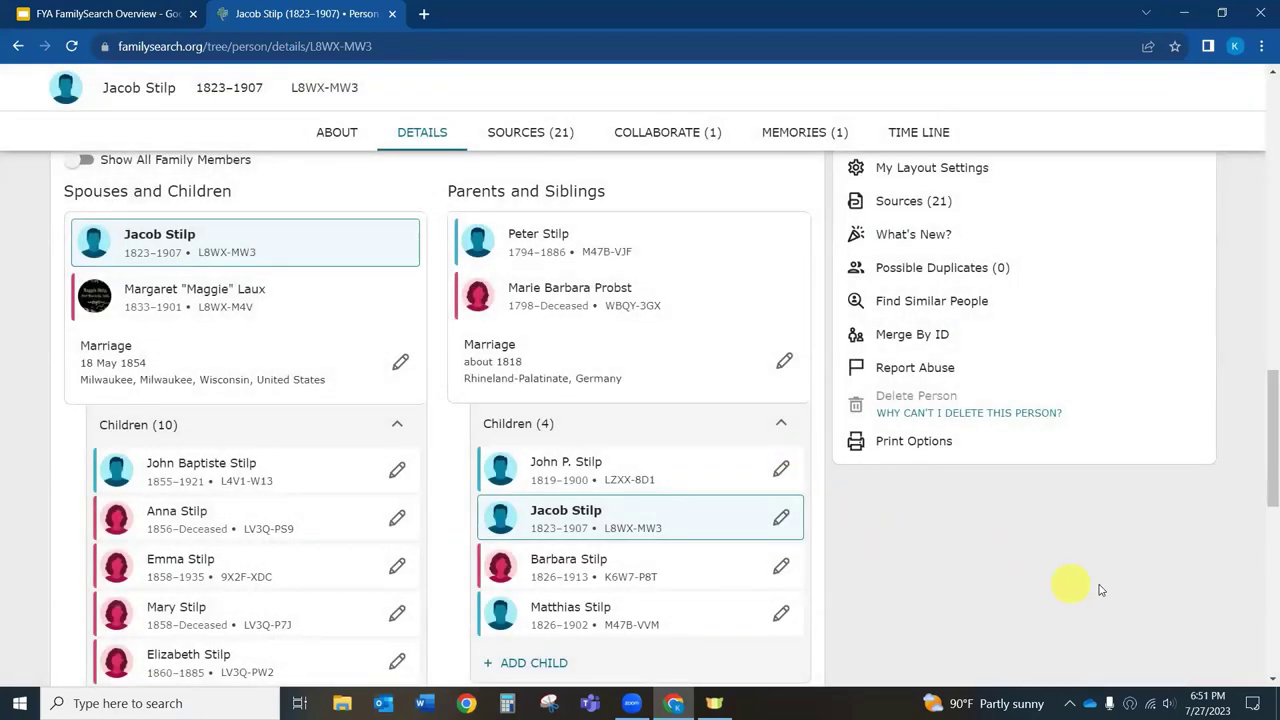
- Open the complete change history of the ancestor from the latest changes on his details page
{"action": "scroll", "coordinate": [1100, 580], "scroll_direction": "up", "scroll_amount": 4}
{"action": "scroll", "coordinate": [1229, 573], "scroll_direction": "up", "scroll_amount": 2}
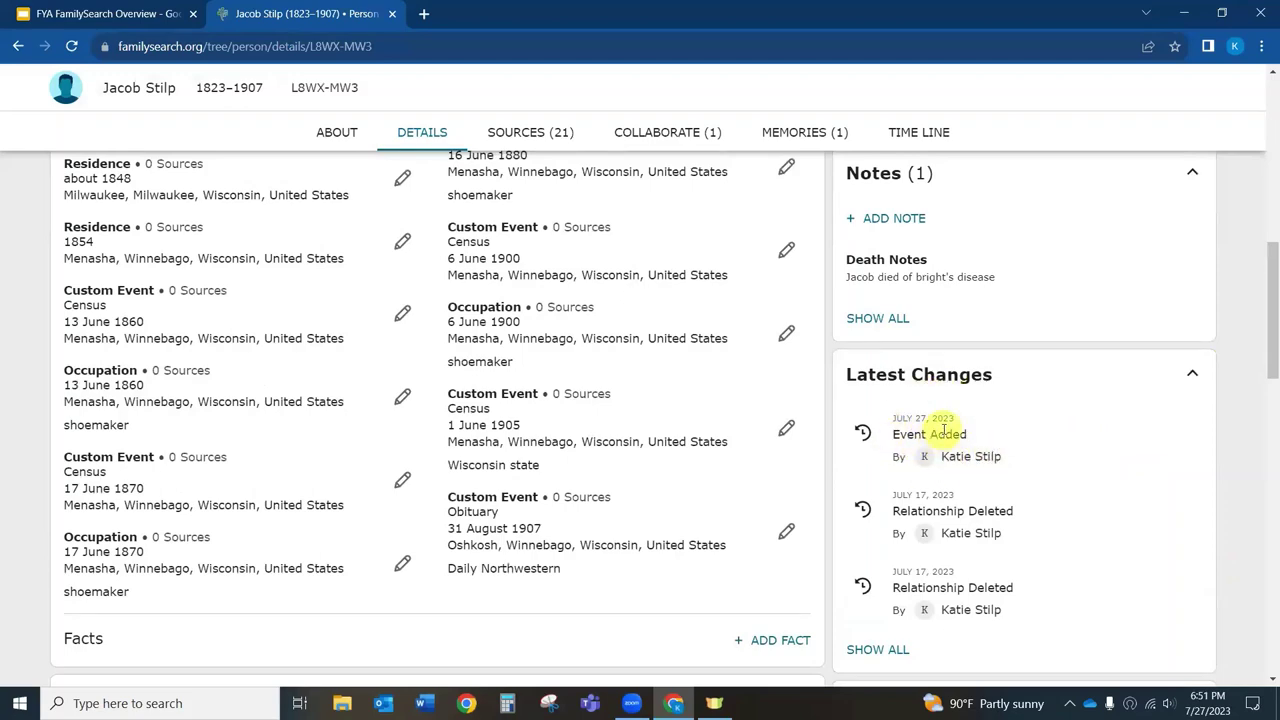
{"action": "scroll", "coordinate": [930, 470], "scroll_direction": "down", "scroll_amount": 2}
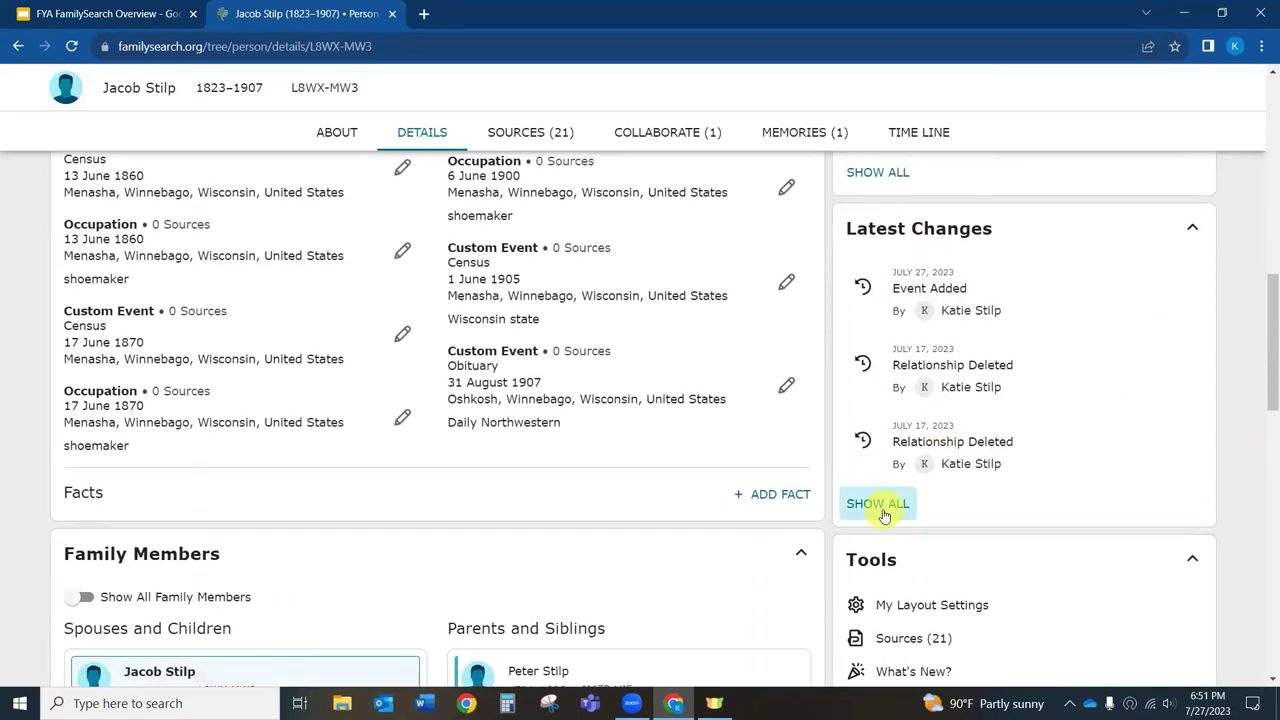
{"action": "left_click", "coordinate": [883, 513]}
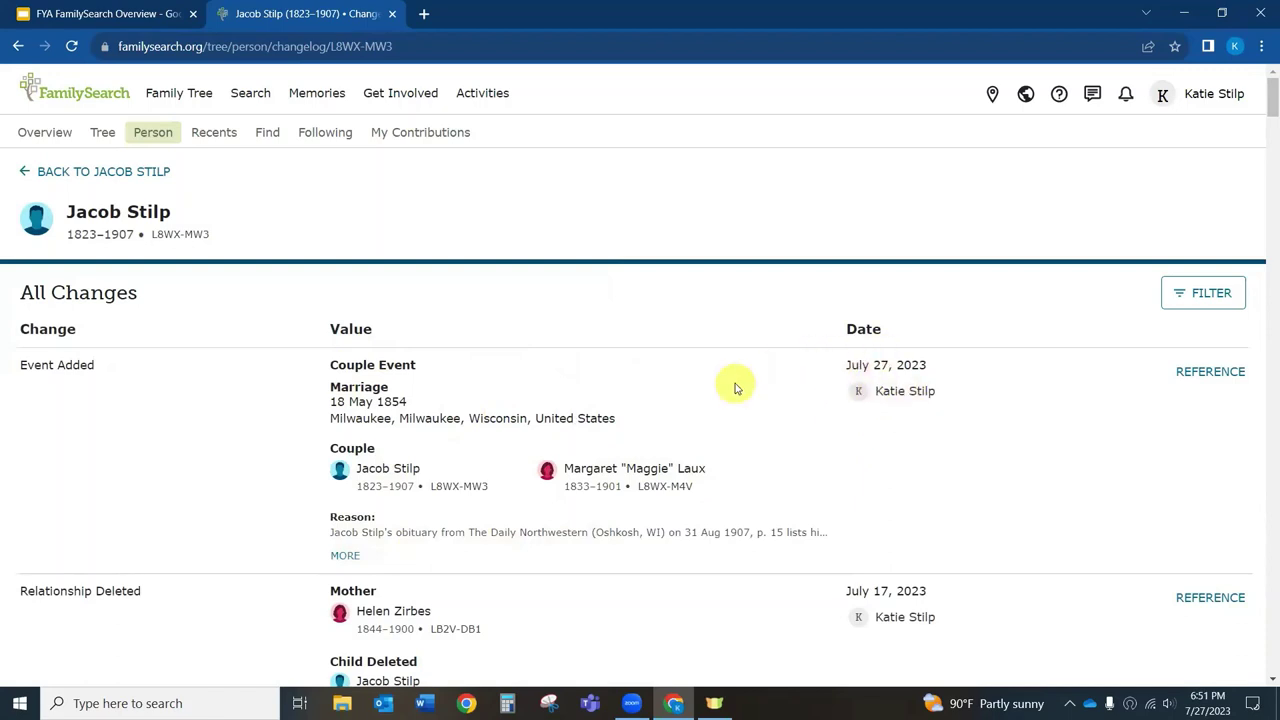
- Review the ancestor's change log and view the contributor's details for the added marriage event
{"action": "scroll", "coordinate": [735, 385], "scroll_direction": "down", "scroll_amount": 2}
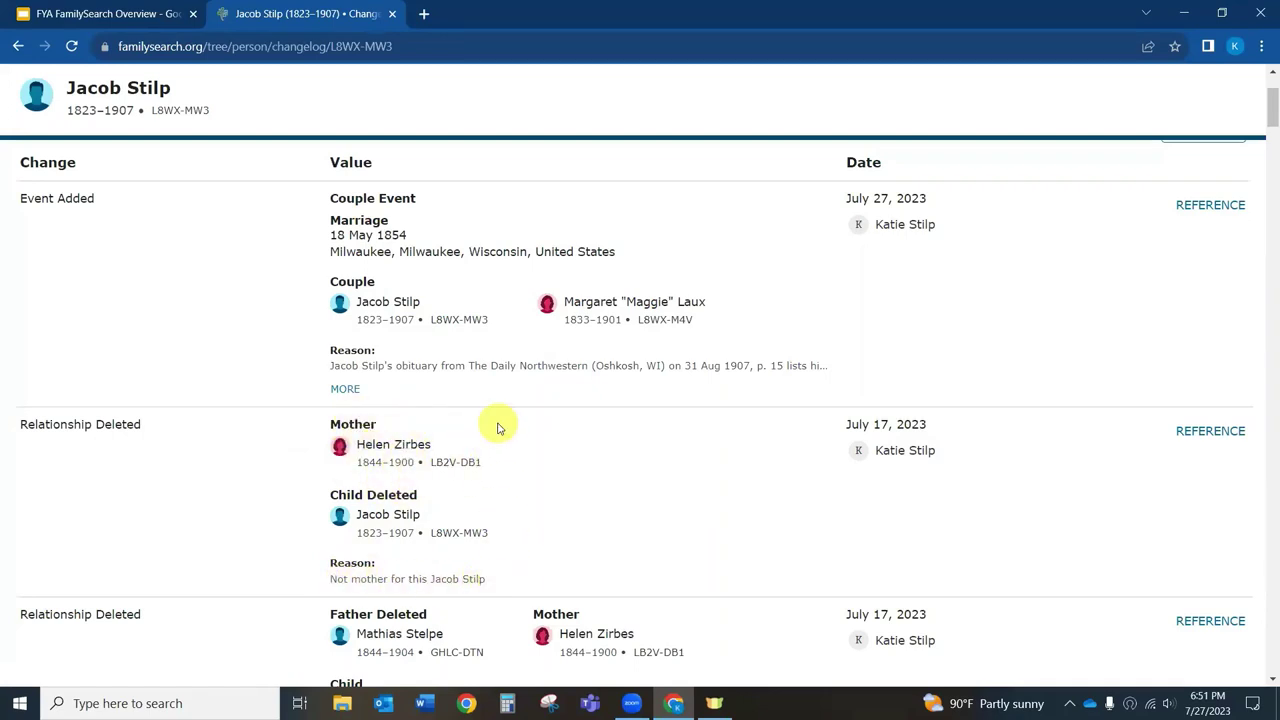
{"action": "scroll", "coordinate": [500, 428], "scroll_direction": "up", "scroll_amount": 2}
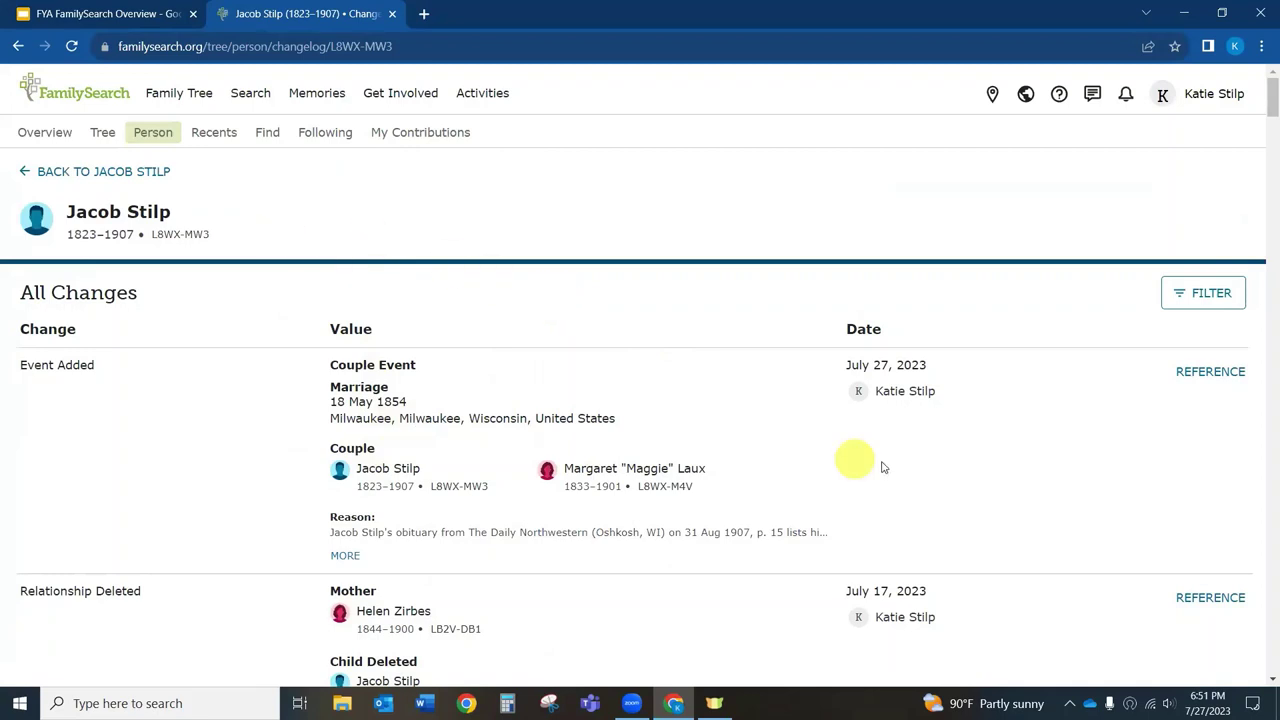
{"action": "left_click", "coordinate": [908, 400]}
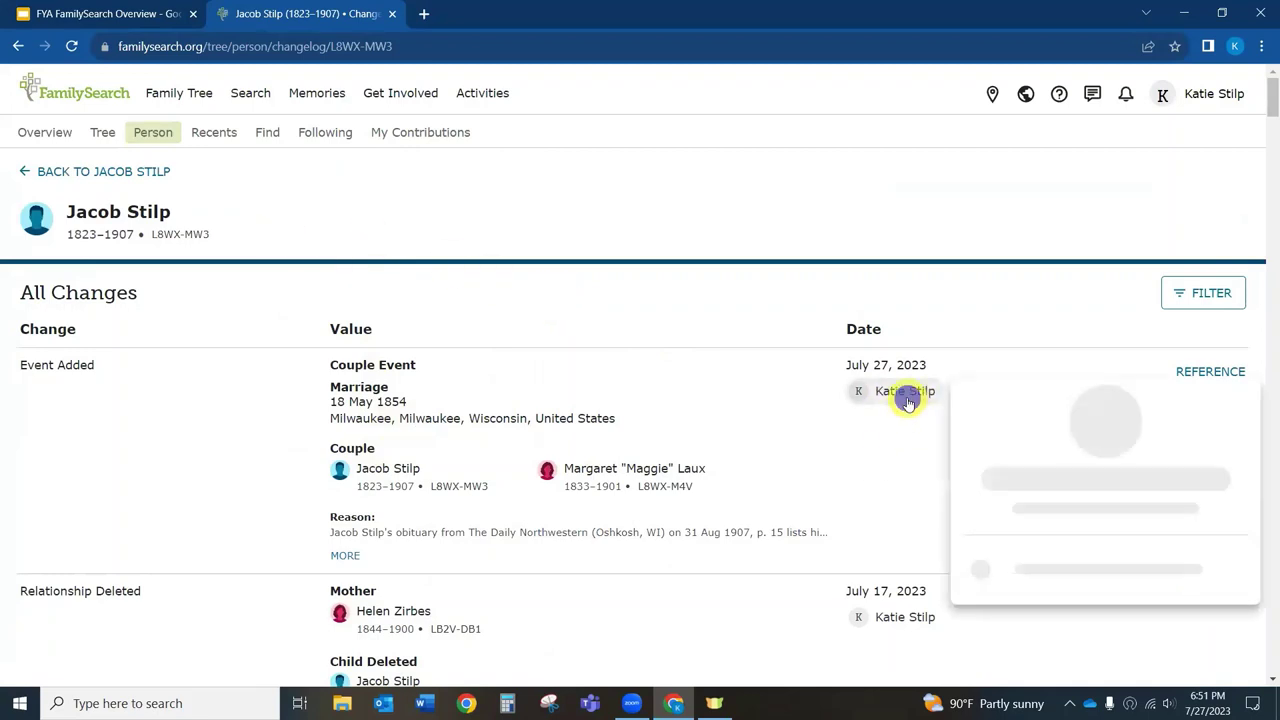
{"action": "left_click", "coordinate": [829, 265]}
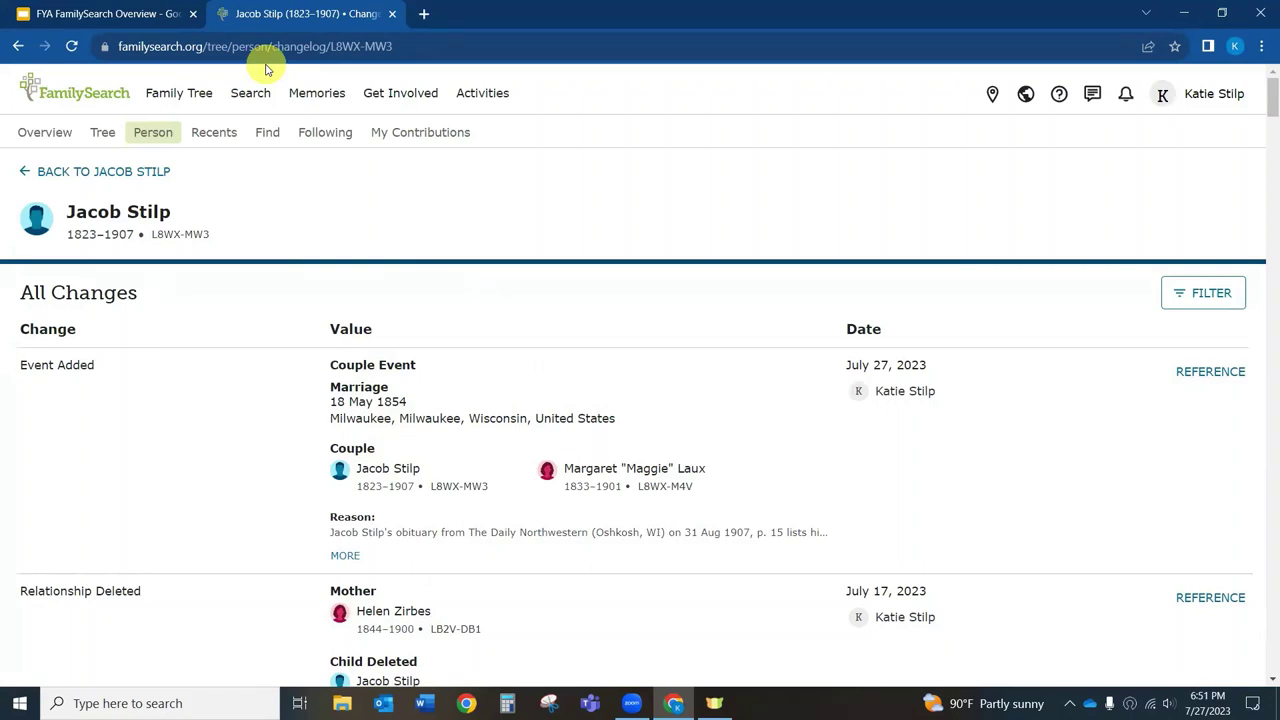
- Close the change history page and resume the FYA FamilySearch Overview presentation in Google Slides in full screen
{"action": "left_click", "coordinate": [394, 14]}
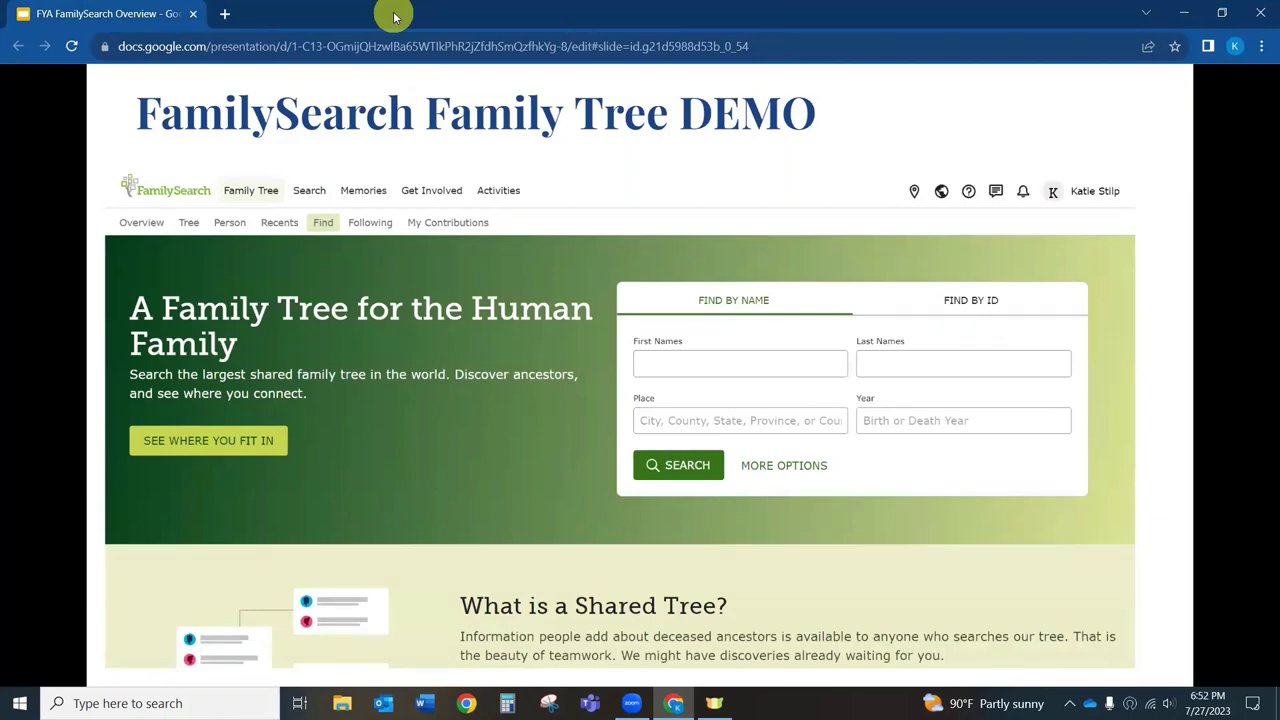
{"action": "key", "text": "ctrl+F5"}
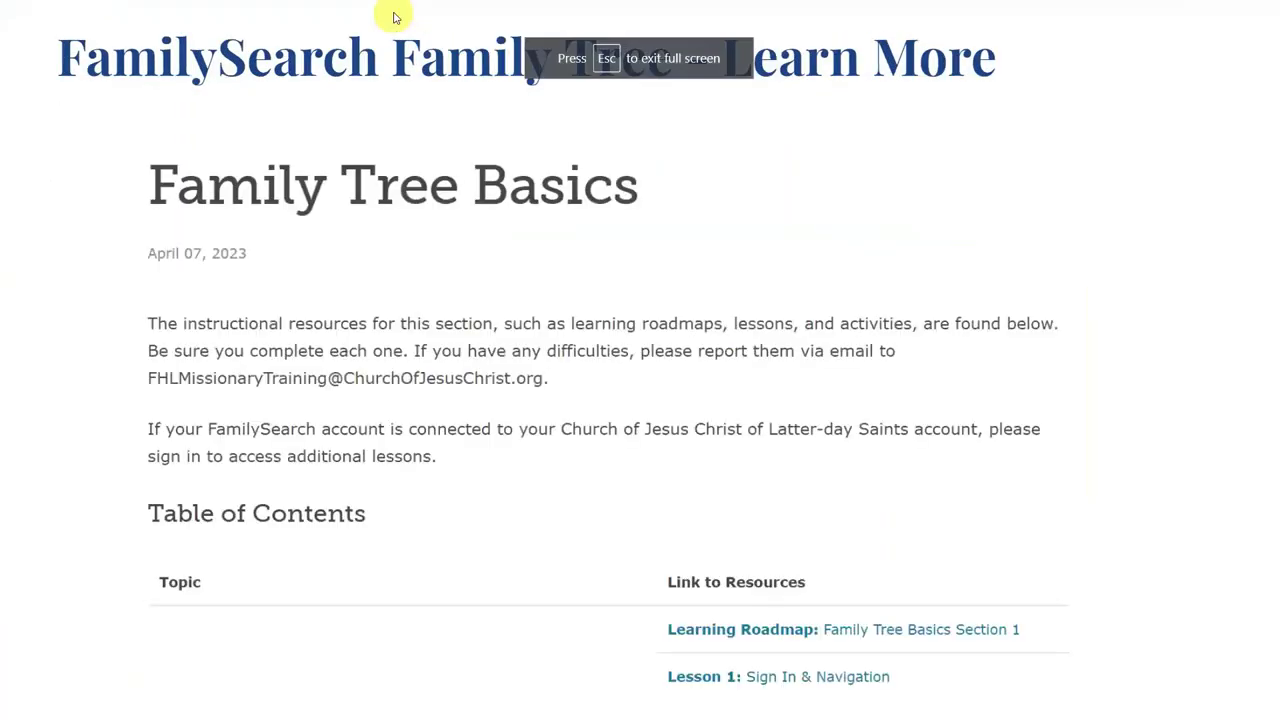